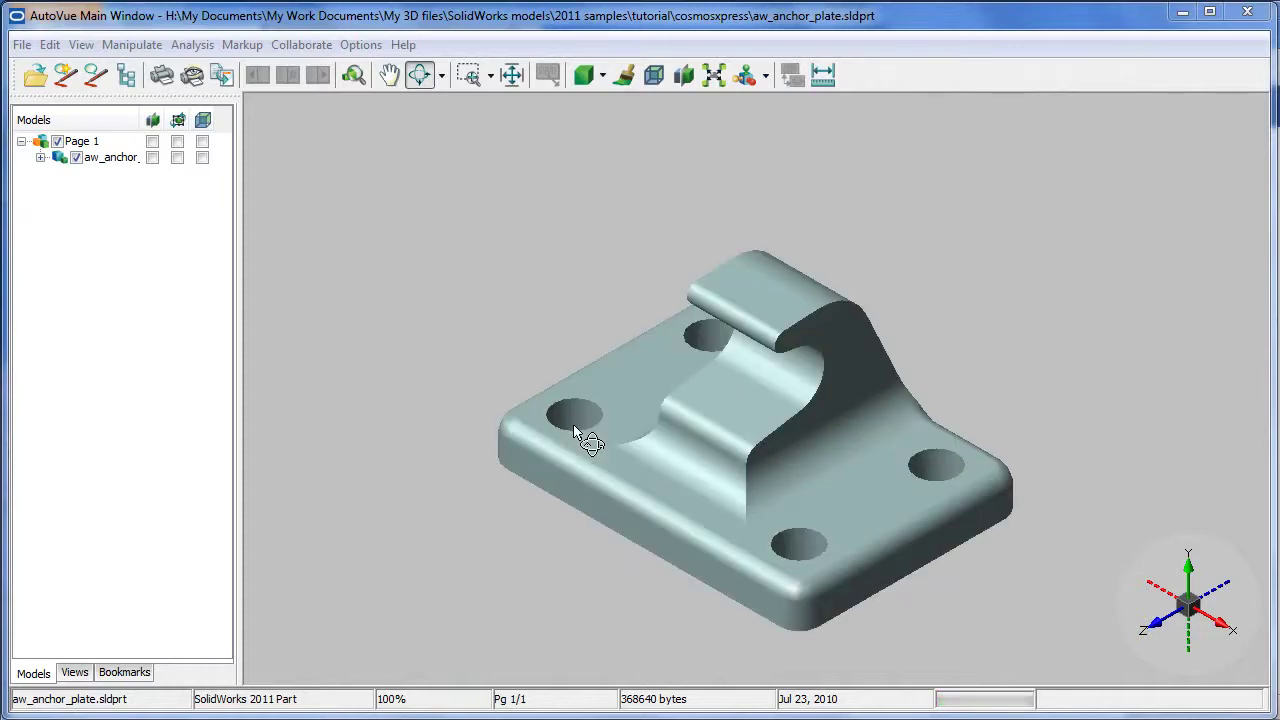
- Orbit the anchor plate and expand the housing part in the Models tree
left_click_drag(446, 329, 720, 417)
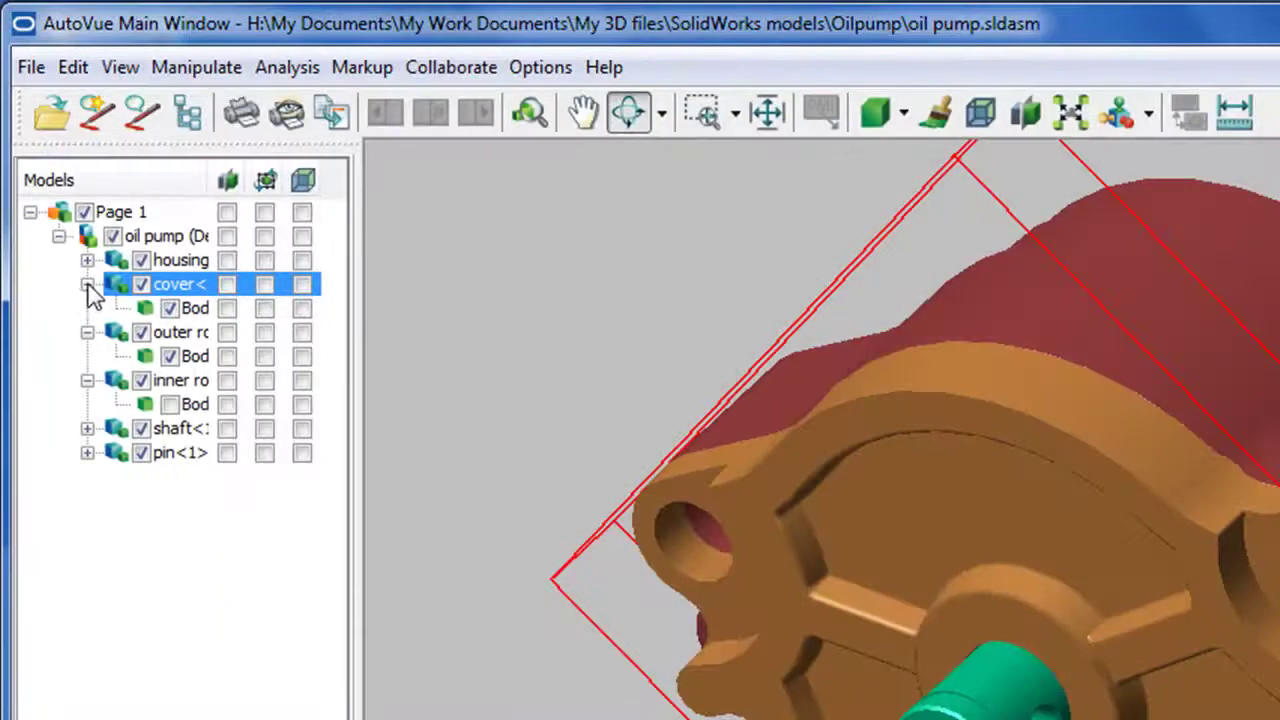
left_click(88, 261)
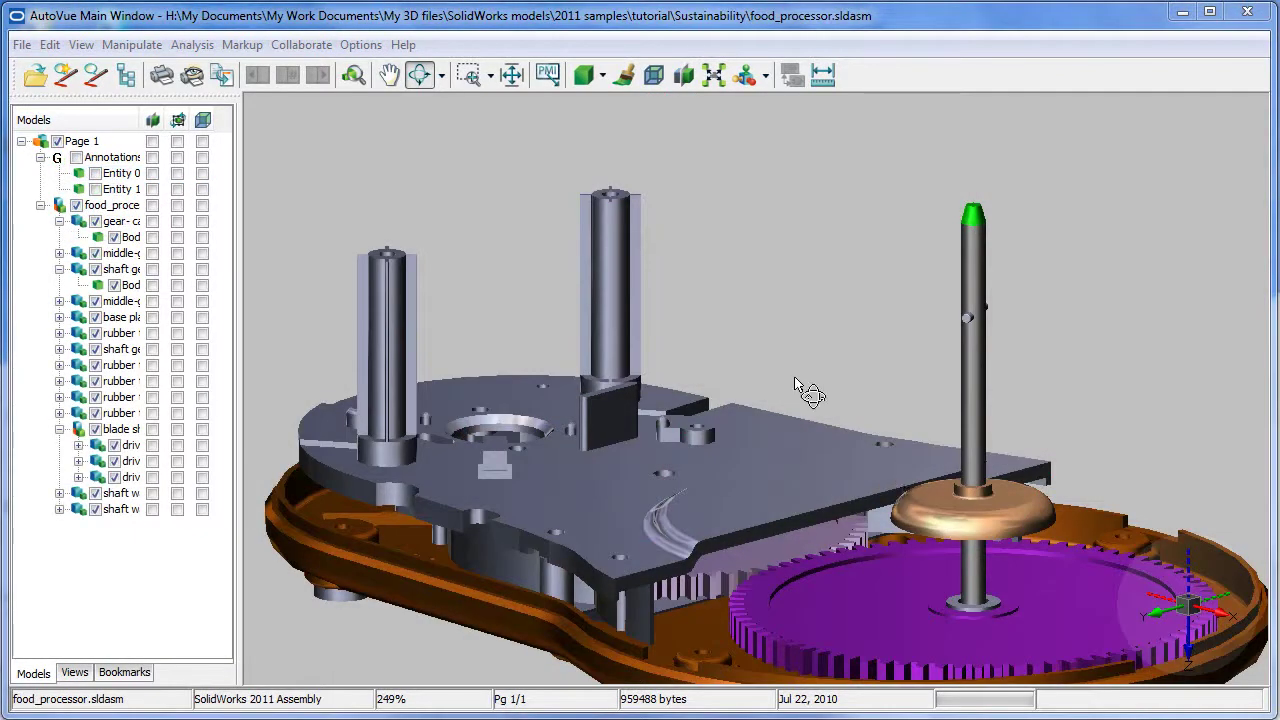
- Orbit, pan and zoom the assembly to view the pillars, purple gear and pin area
left_click_drag(727, 385, 860, 447)
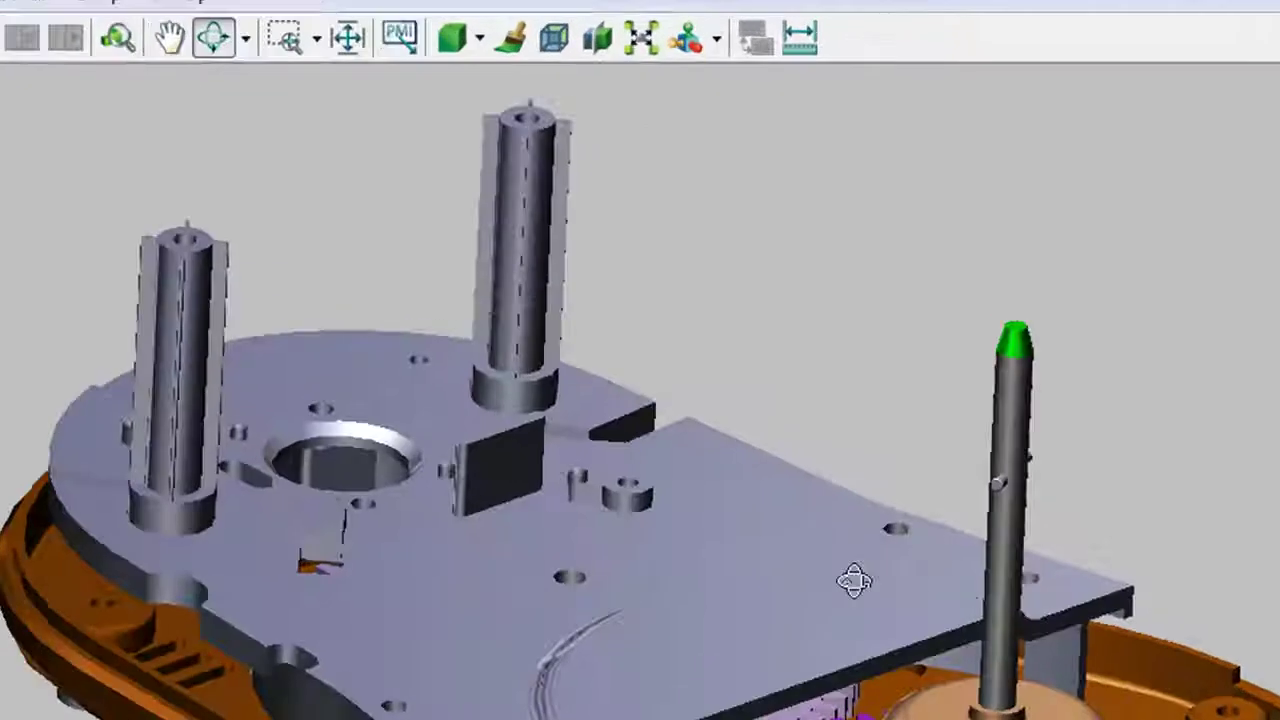
left_click_drag(855, 581, 871, 581)
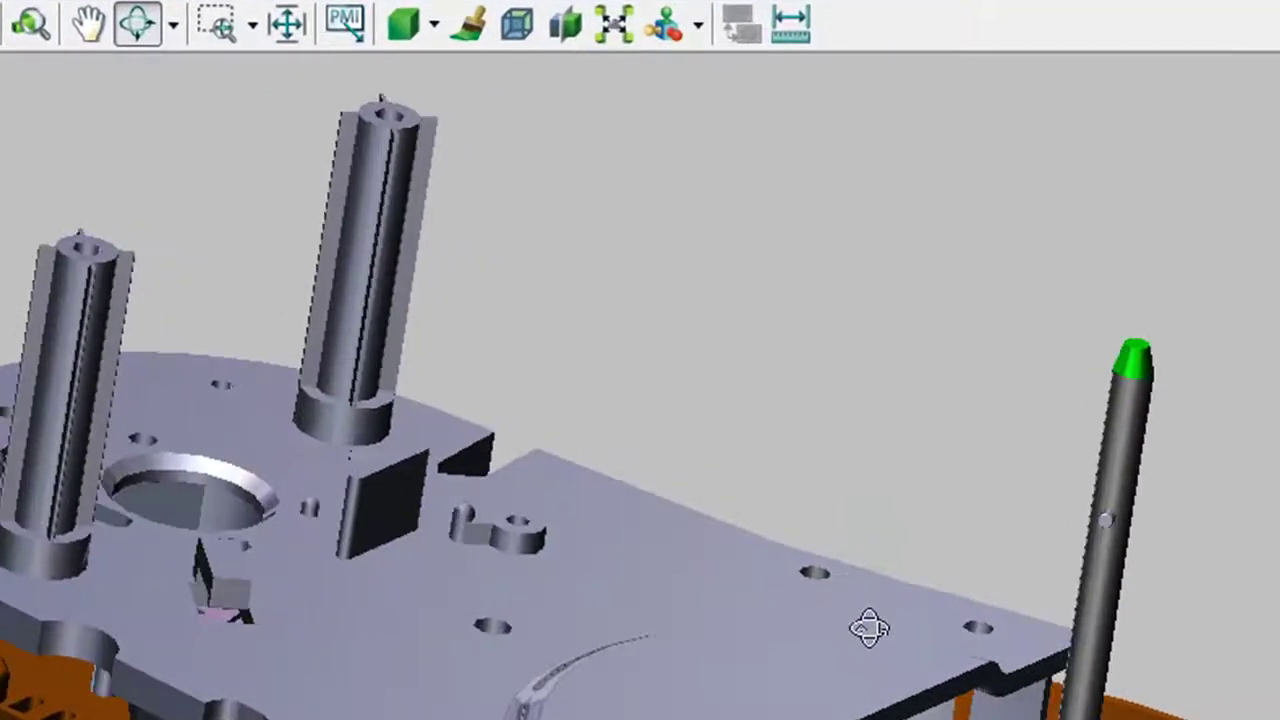
left_click(88, 23)
left_click_drag(665, 622, 686, 318)
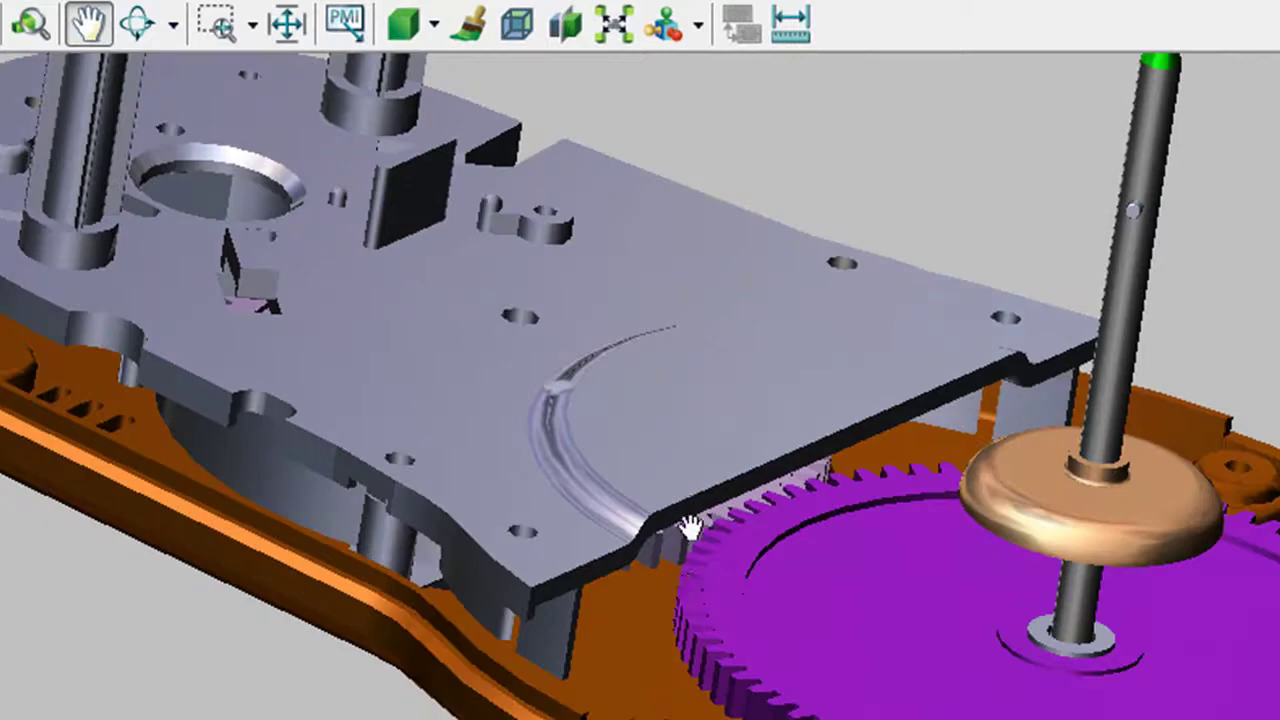
left_click_drag(690, 528, 608, 527)
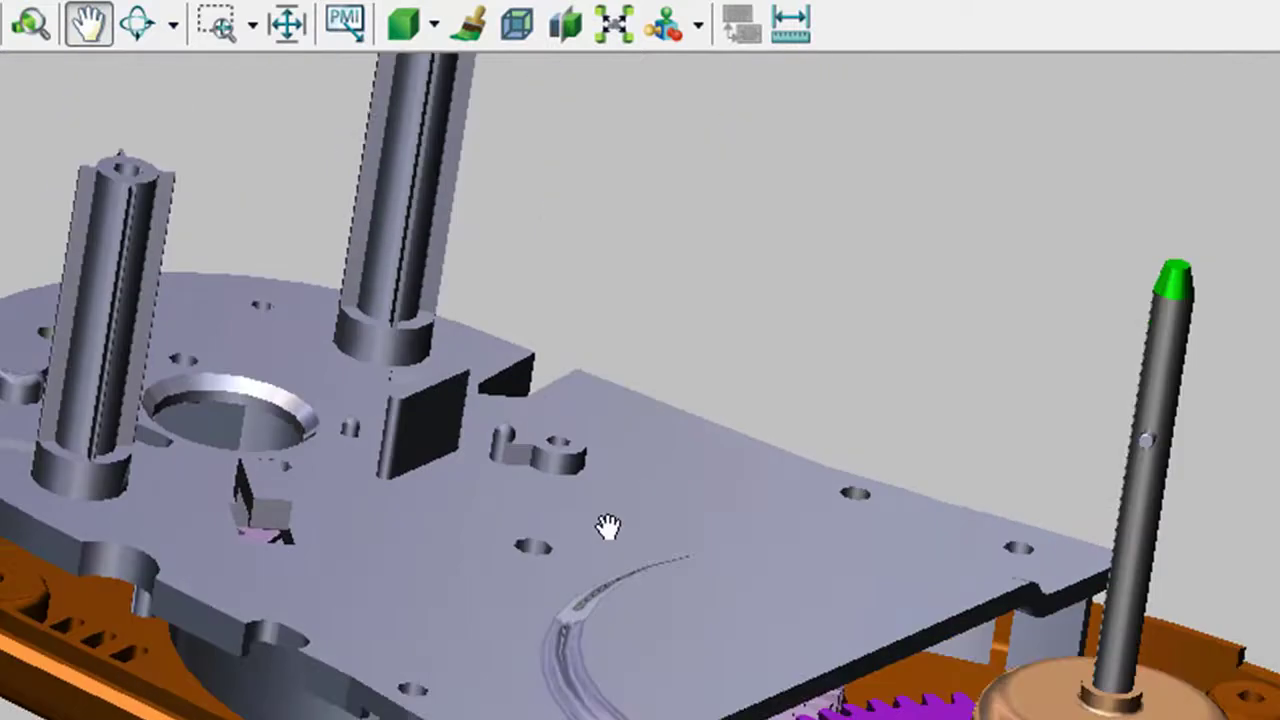
left_click(210, 24)
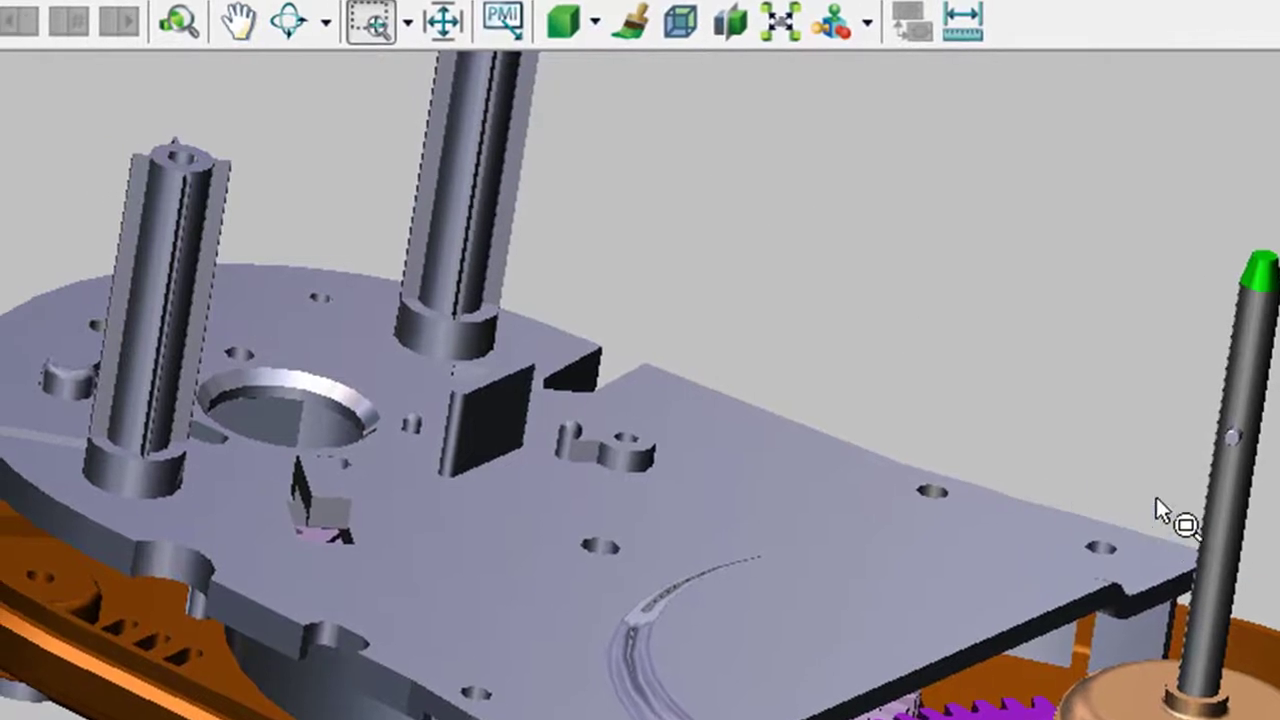
left_click_drag(1128, 483, 1279, 719)
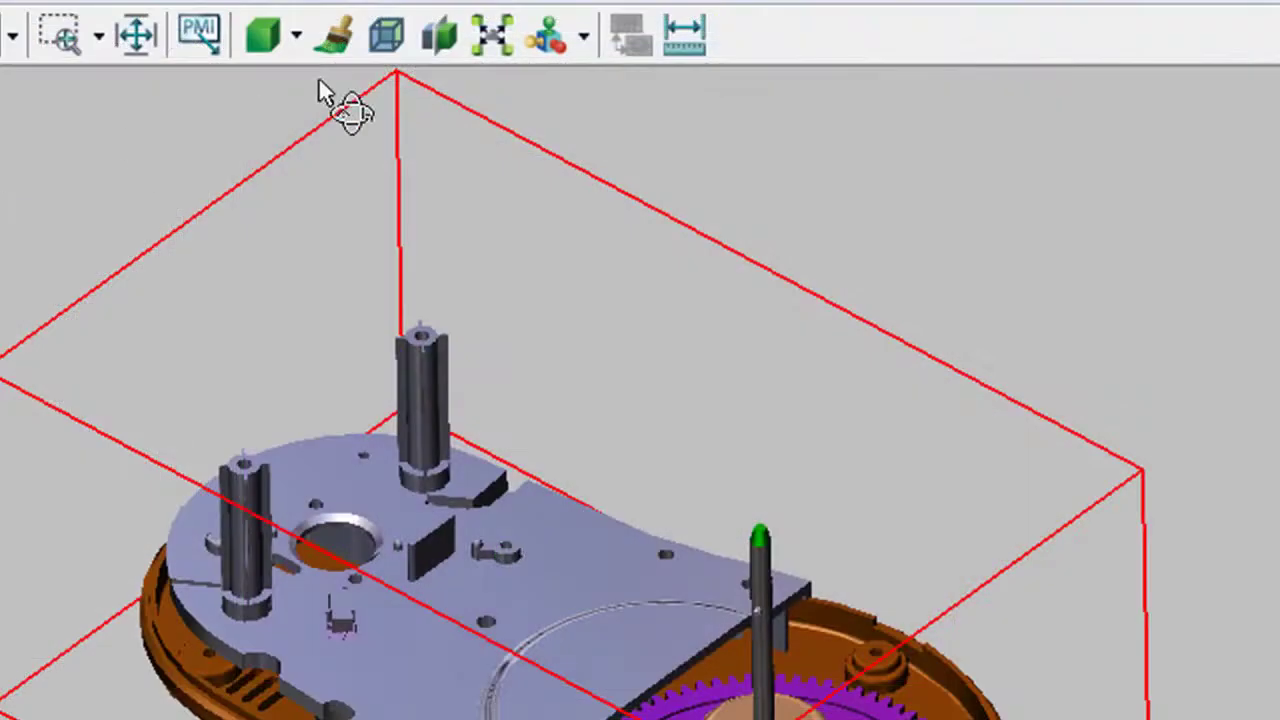
- Explode the assembly with the Scroll Explode slider, then collapse it back to its assembled positions
left_click(491, 35)
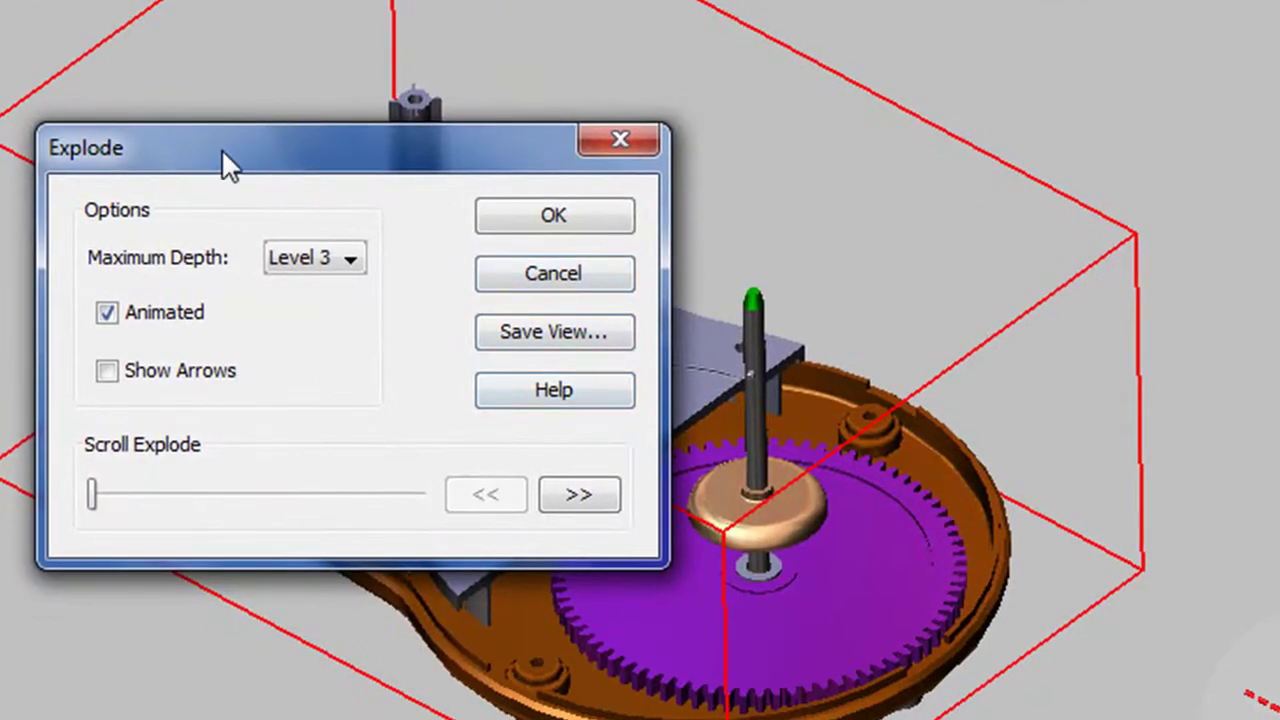
left_click_drag(221, 148, 981, 0)
left_click(886, 229)
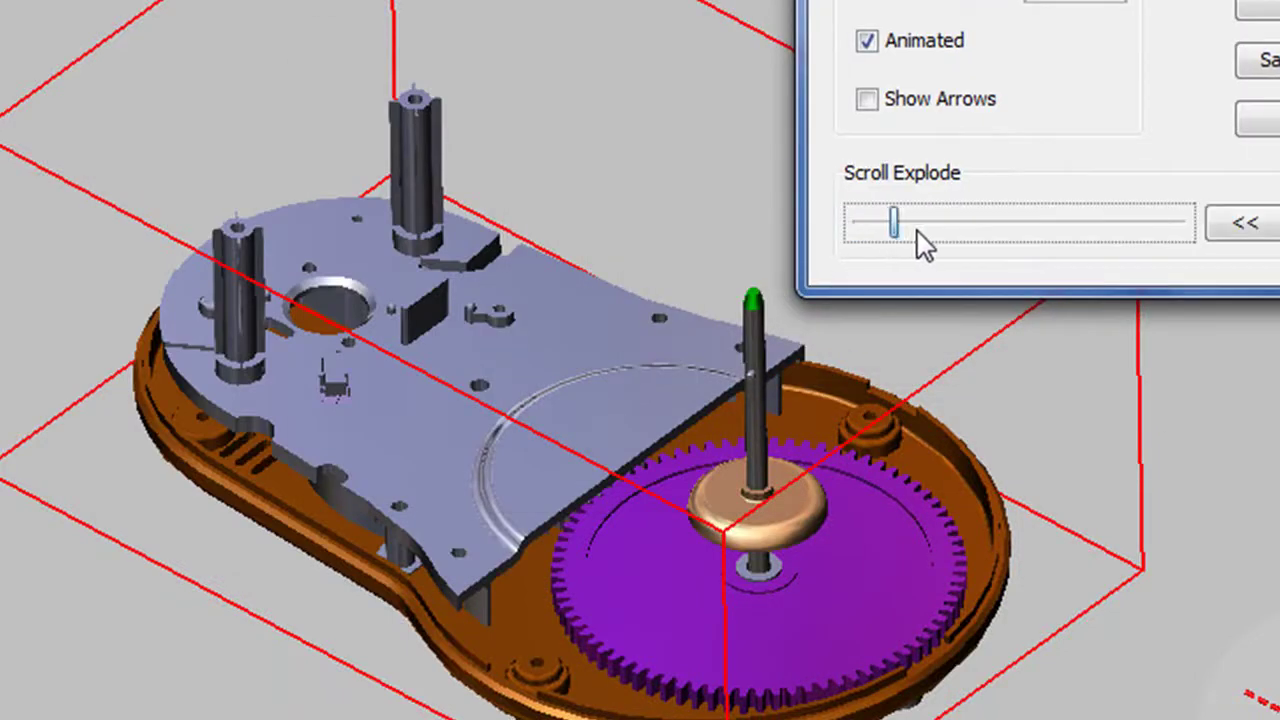
left_click_drag(949, 234, 1057, 236)
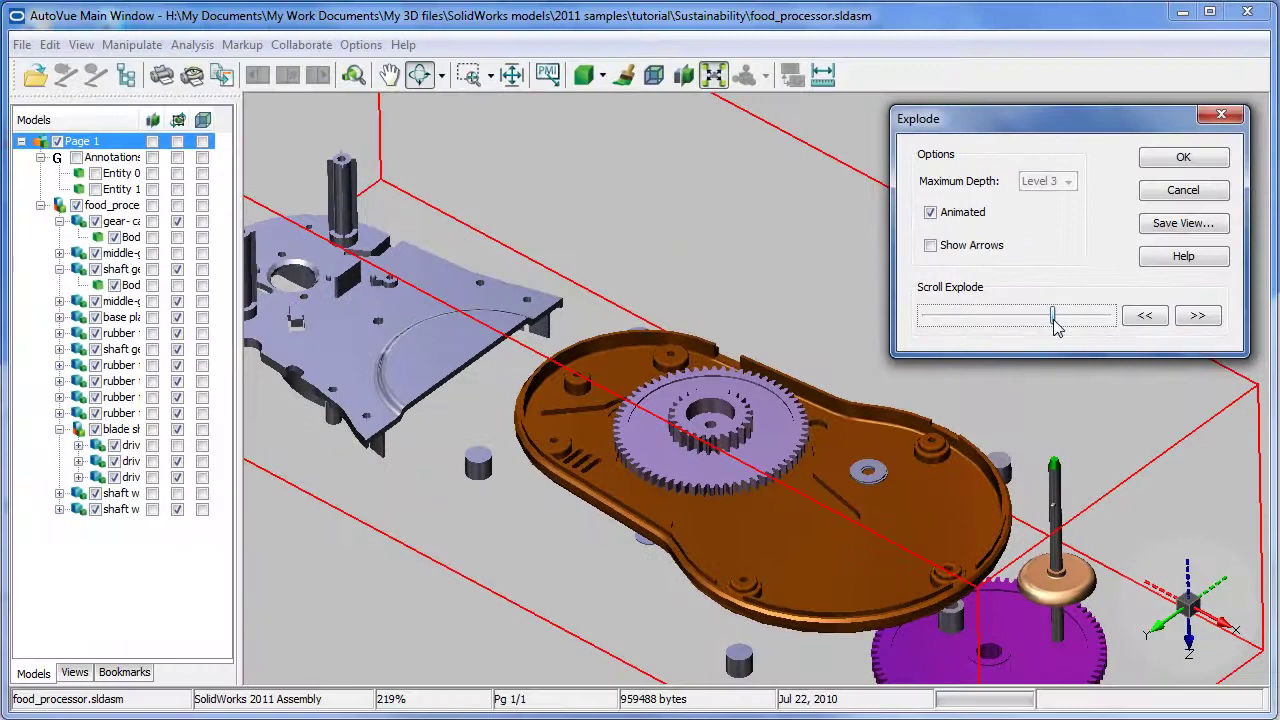
left_click_drag(1057, 328, 935, 320)
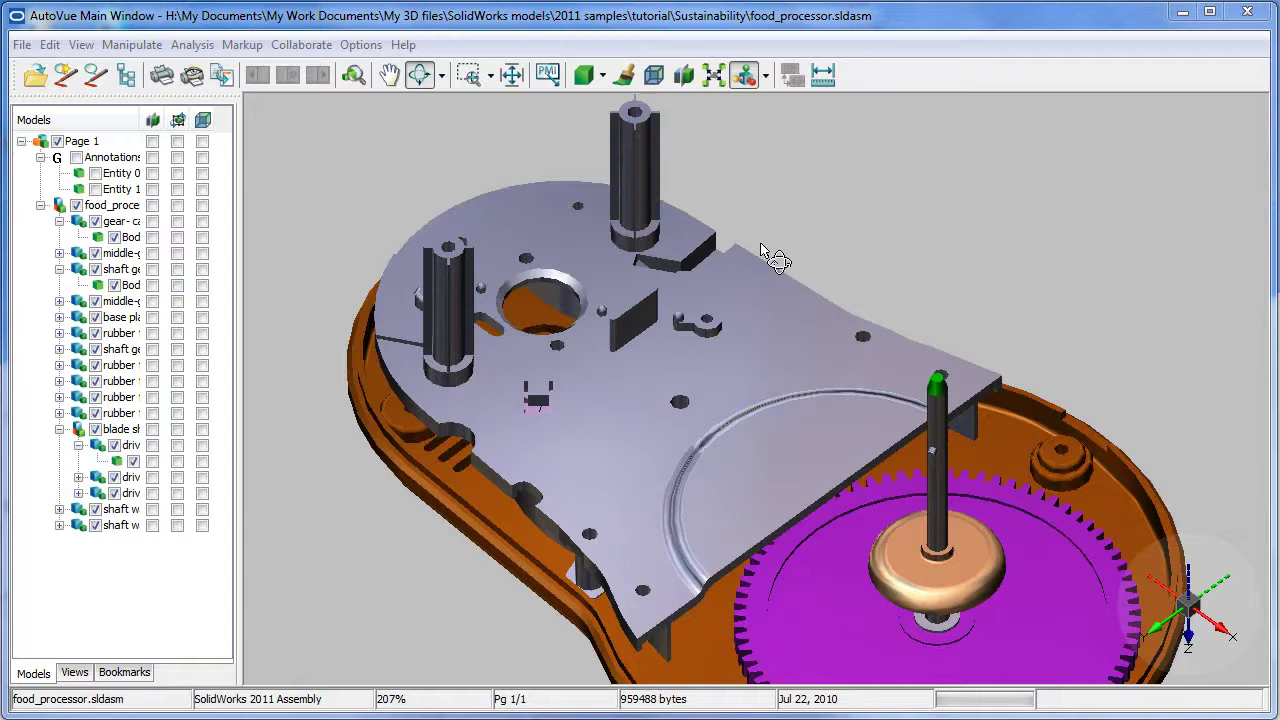
- Lift the selected grey top plate off the assembly and rotate it to reveal the gears
left_click(652, 388)
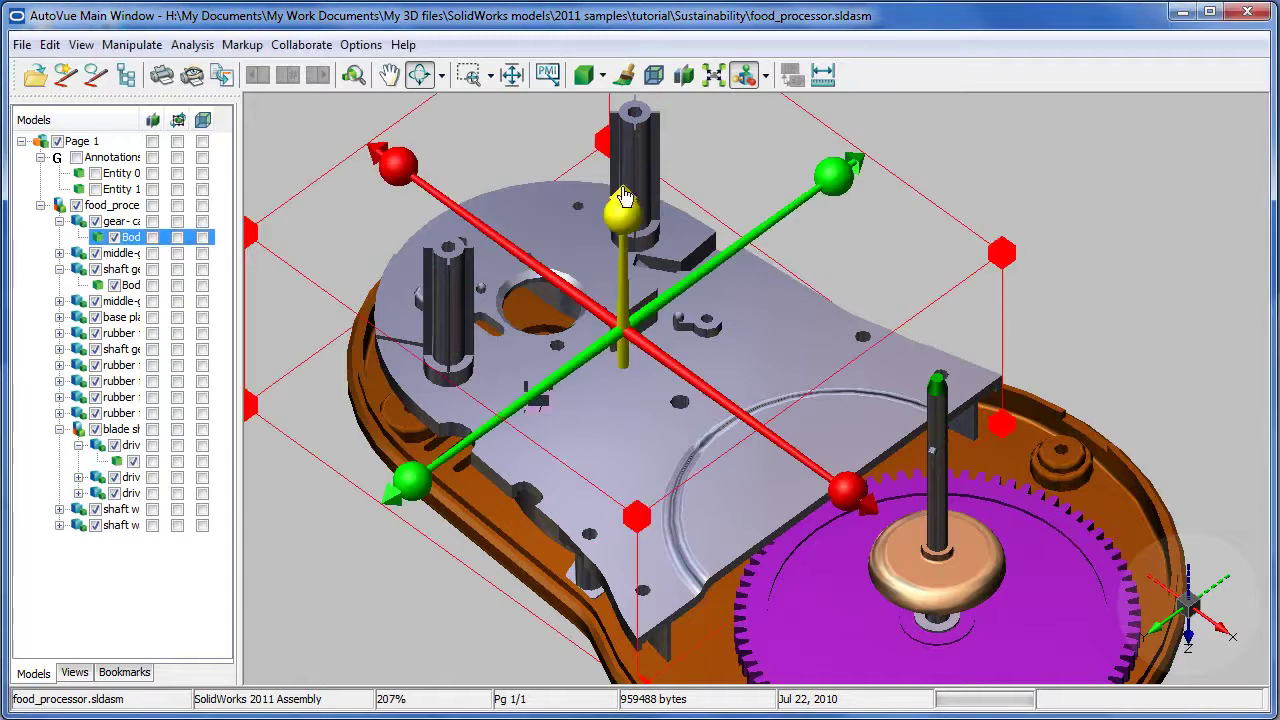
mouse_move(623, 197)
left_mouse_down()
mouse_move(630, 140)
mouse_move(629, 200)
left_mouse_up()
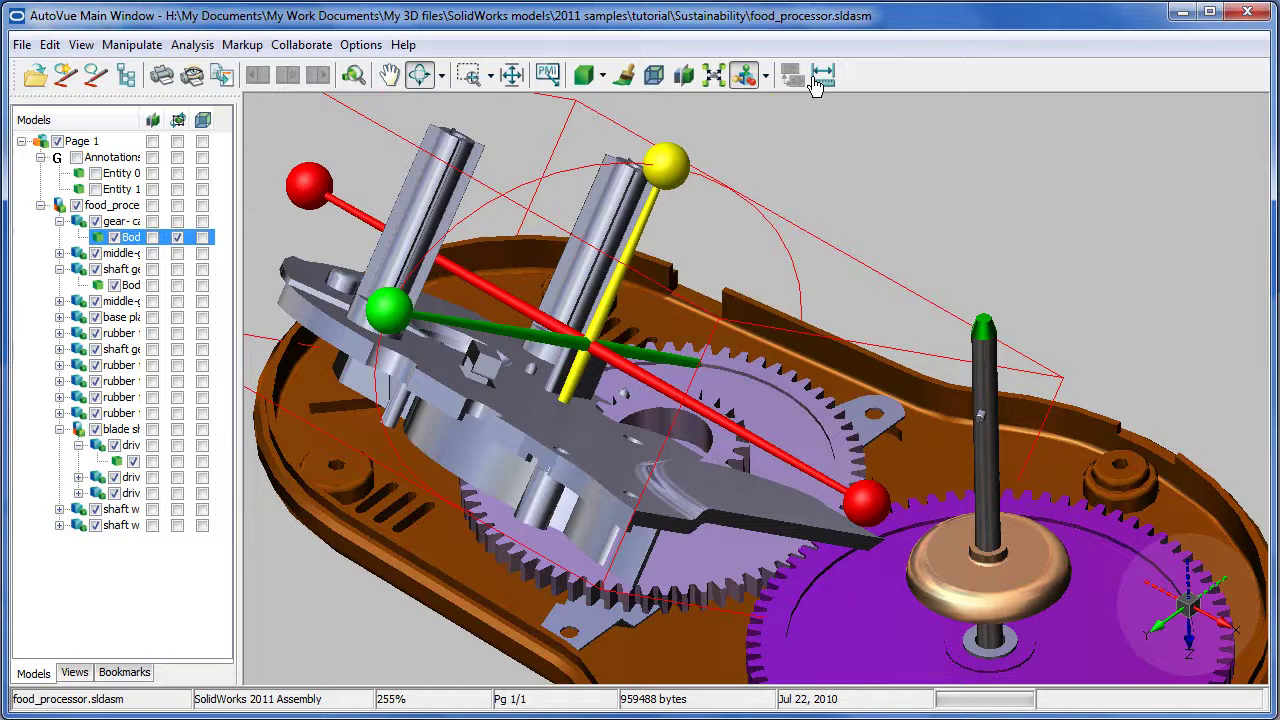
left_click_drag(760, 166, 758, 247)
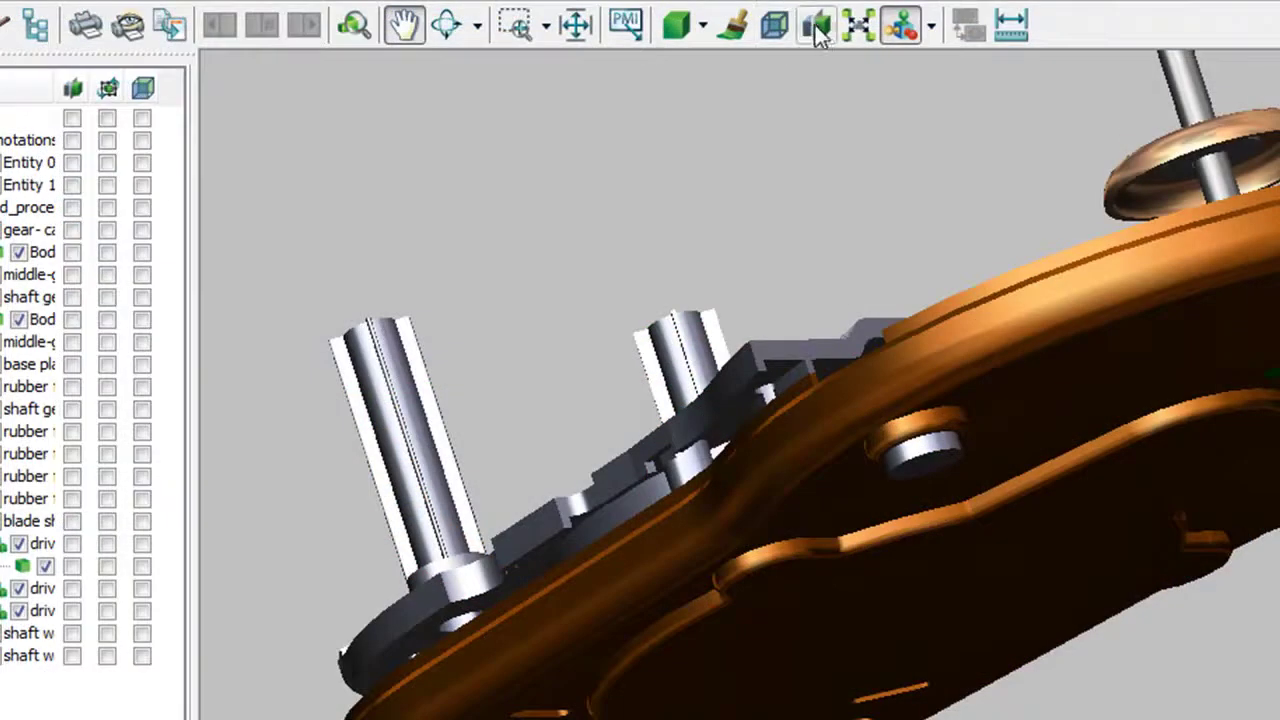
- Add a section plane to the assembly and drag it through the model
left_click(816, 30)
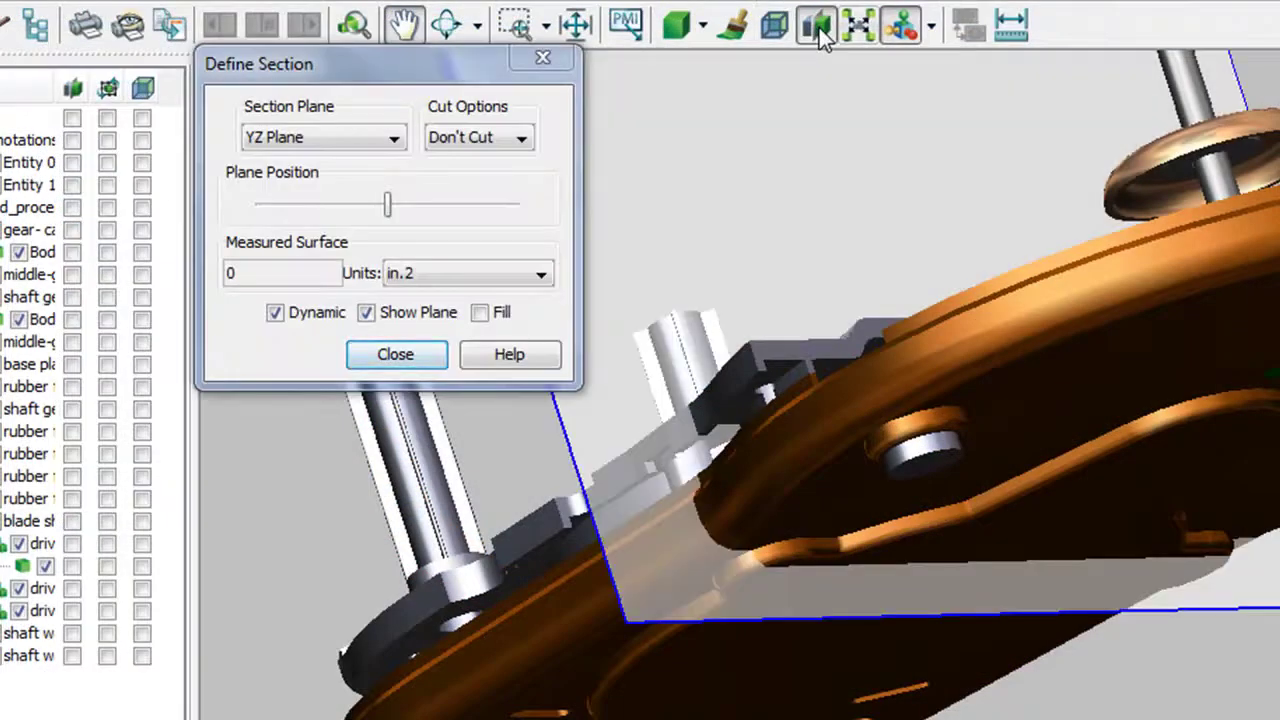
left_click_drag(442, 79, 220, 212)
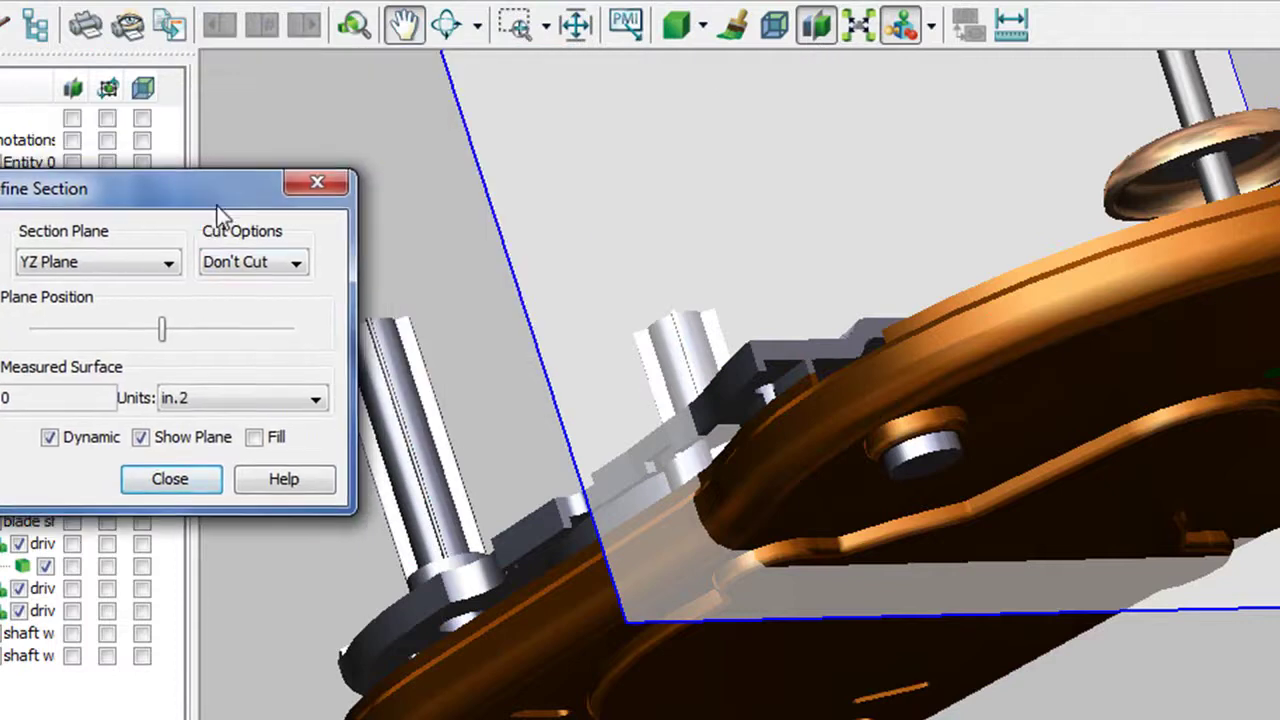
left_click(157, 335)
left_click_drag(157, 334, 193, 352)
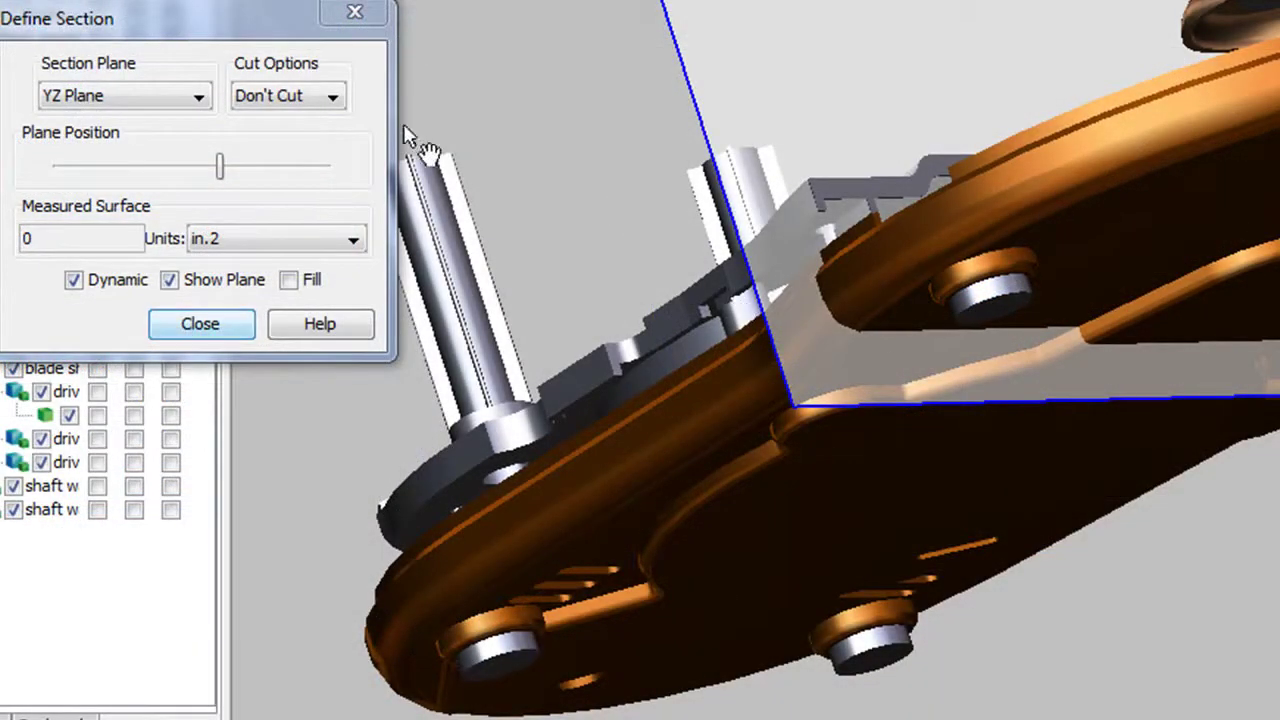
- Try the section modes: cut away, uncut, red section edges only, and inverted section
left_click(318, 97)
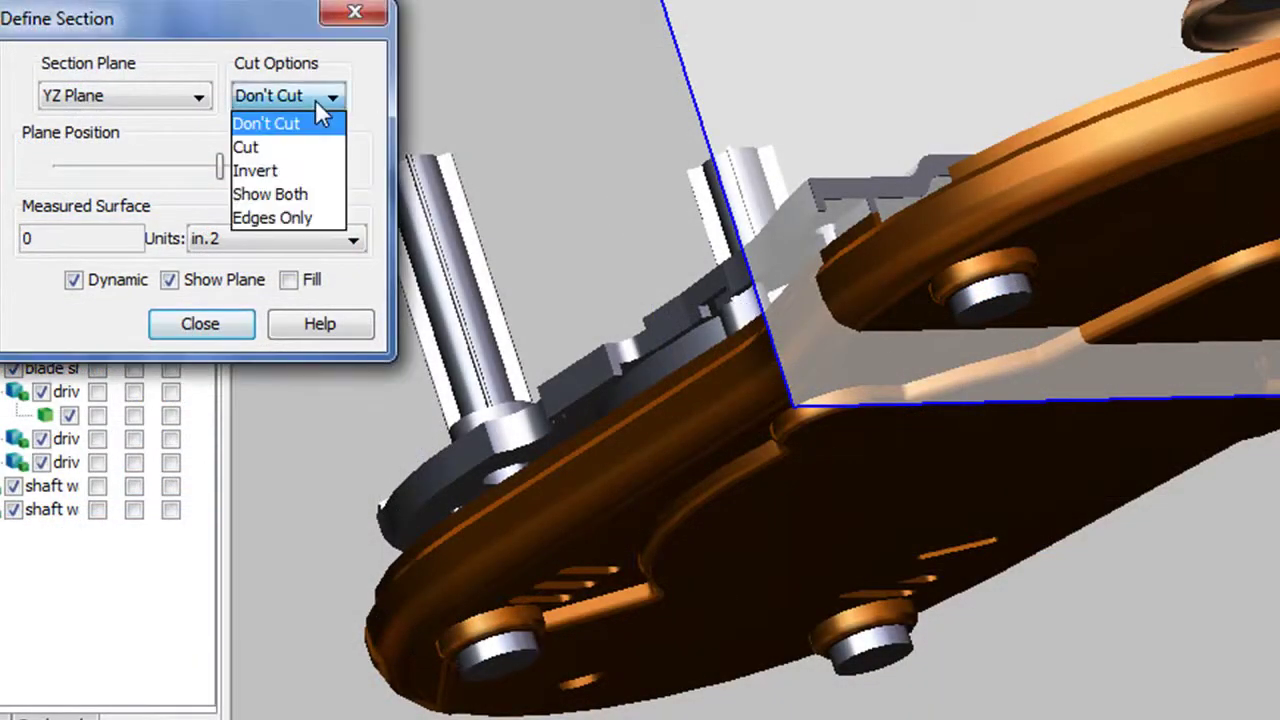
left_click(295, 148)
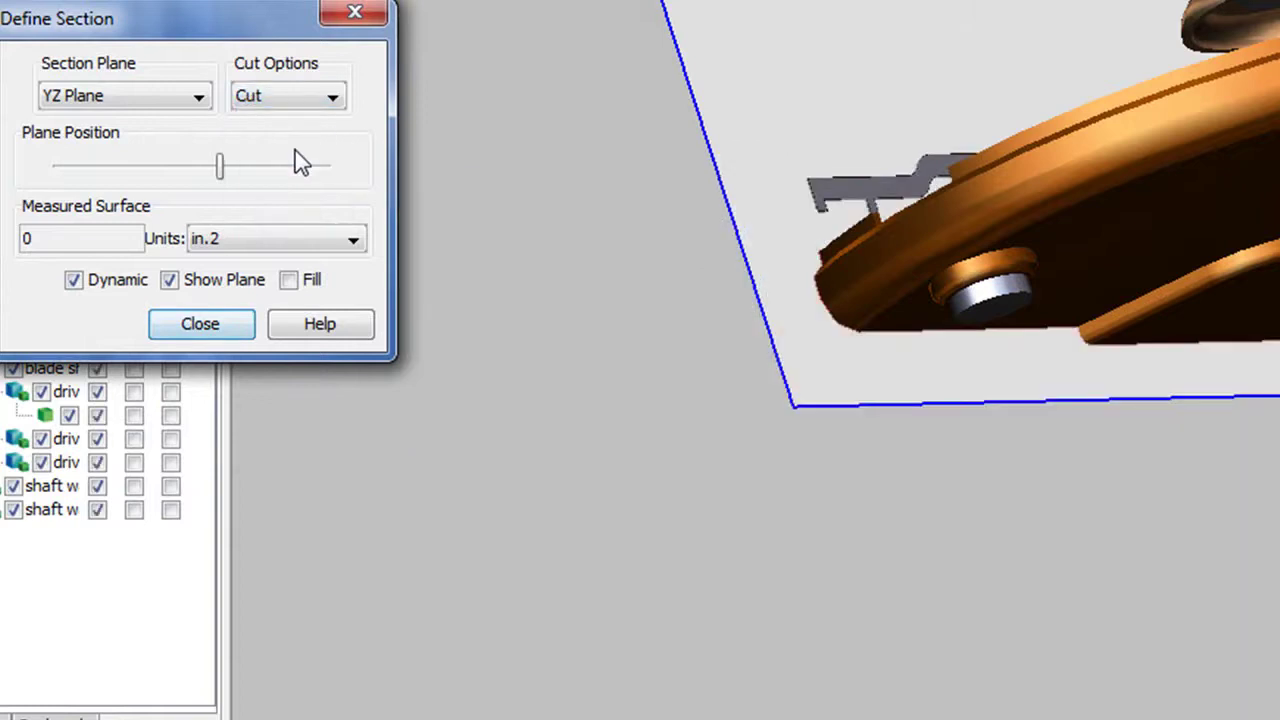
left_click(289, 95)
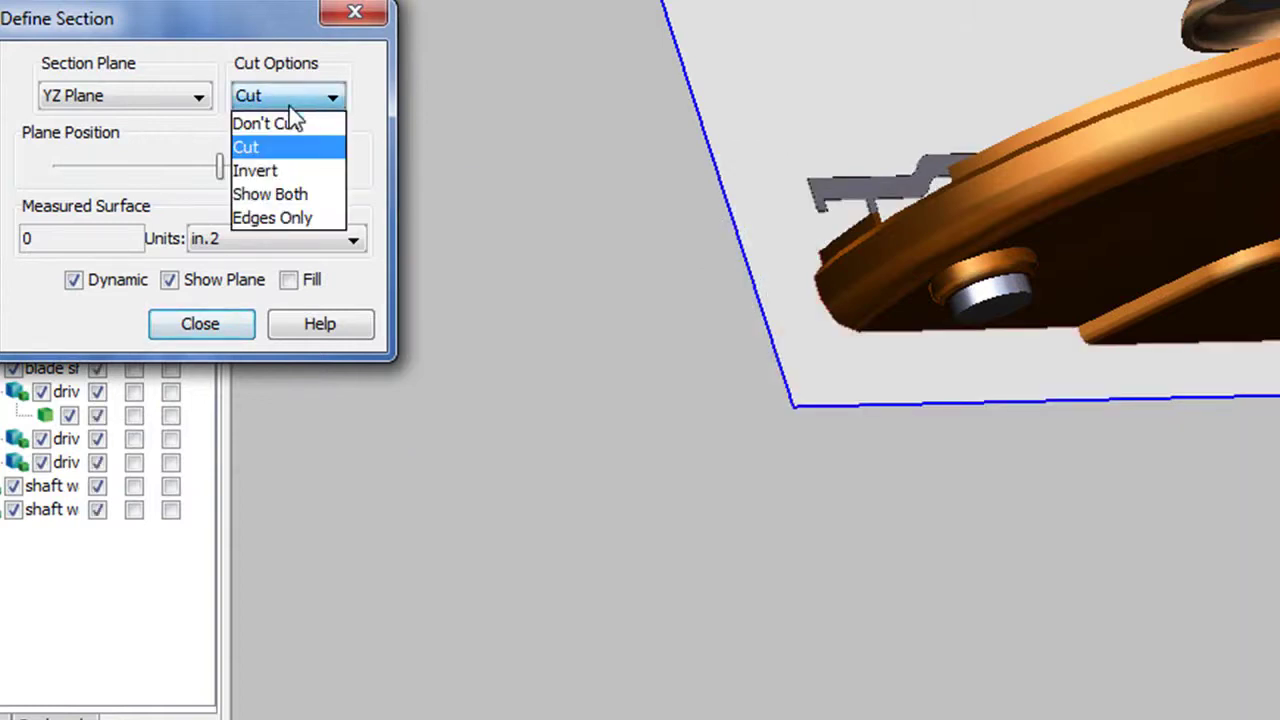
left_click(289, 124)
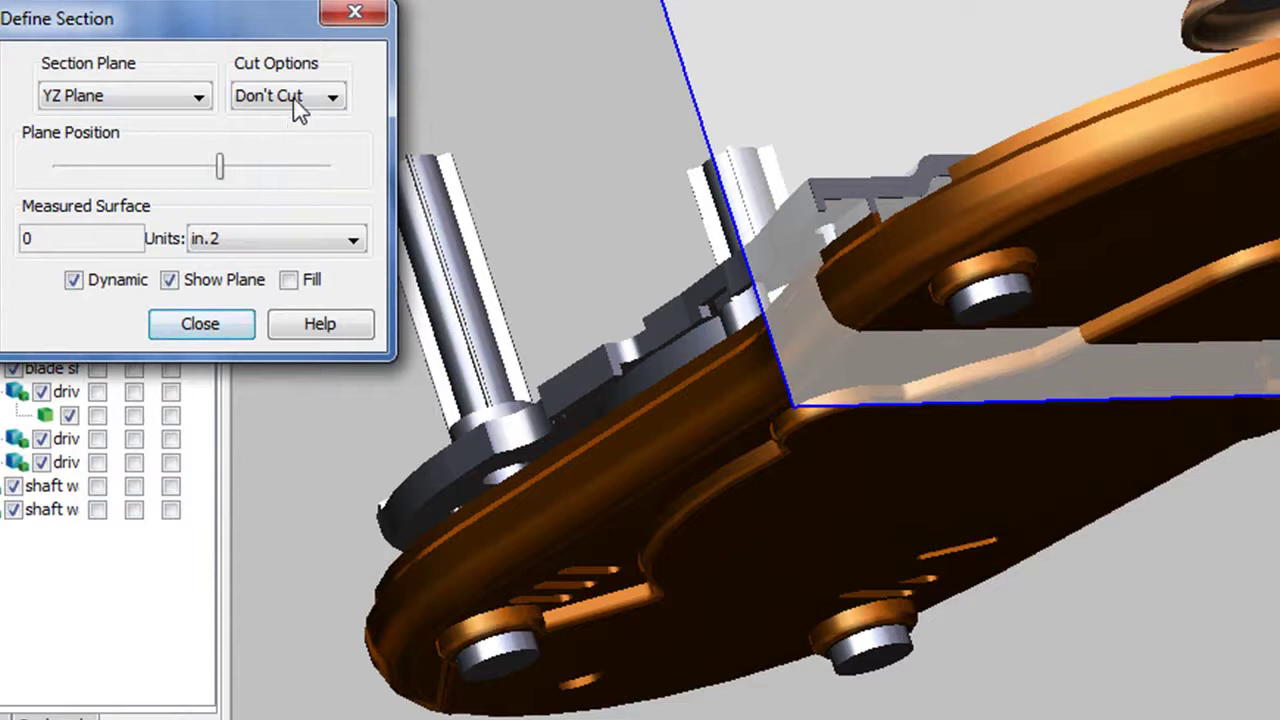
left_click(295, 95)
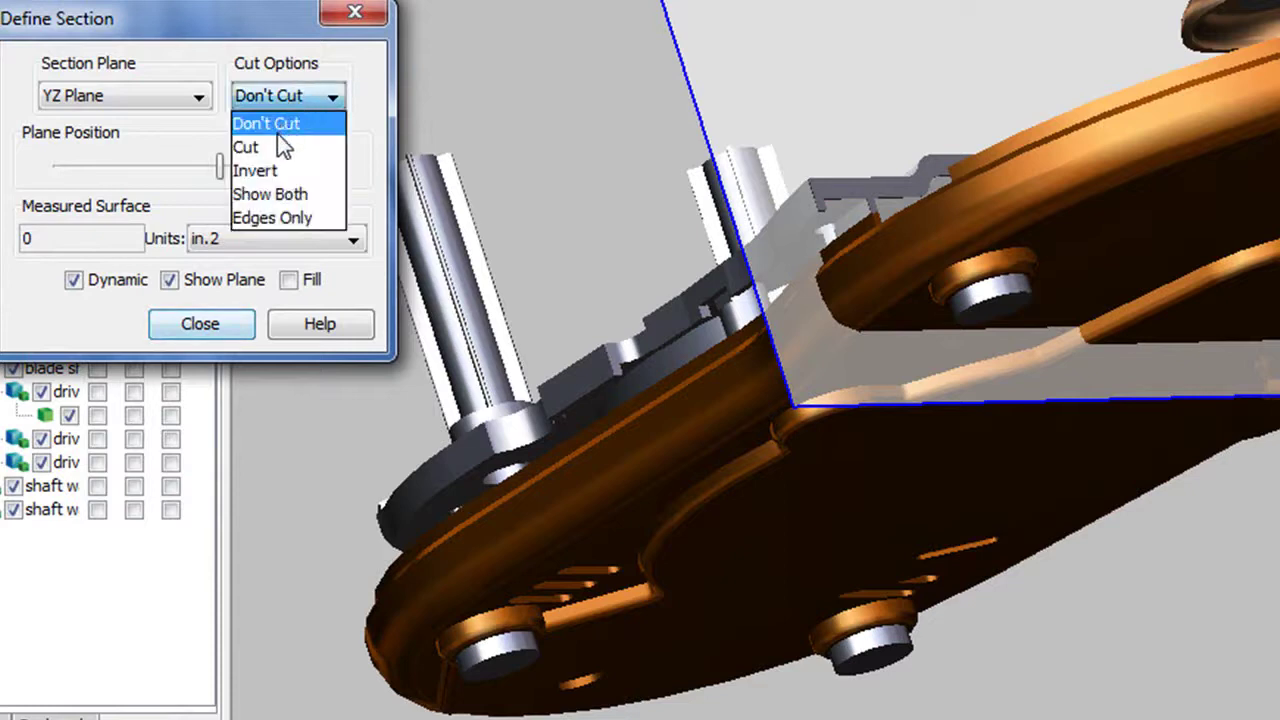
left_click(279, 217)
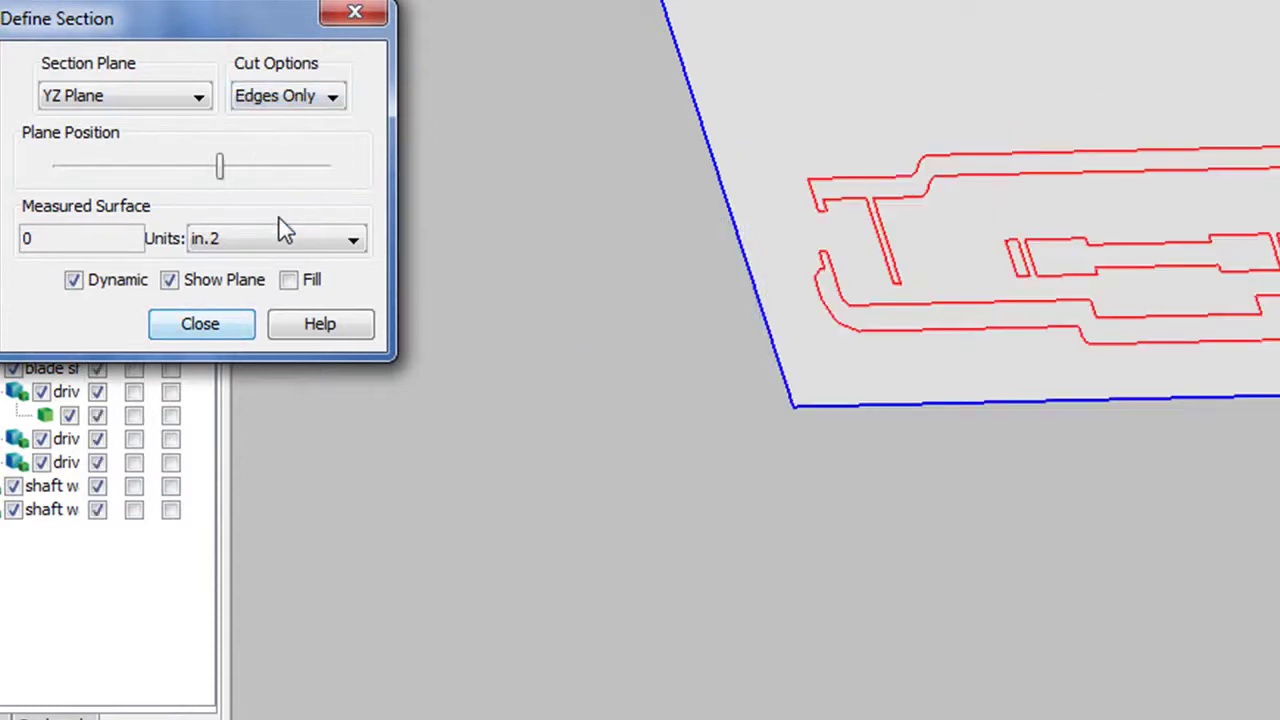
left_click(329, 92)
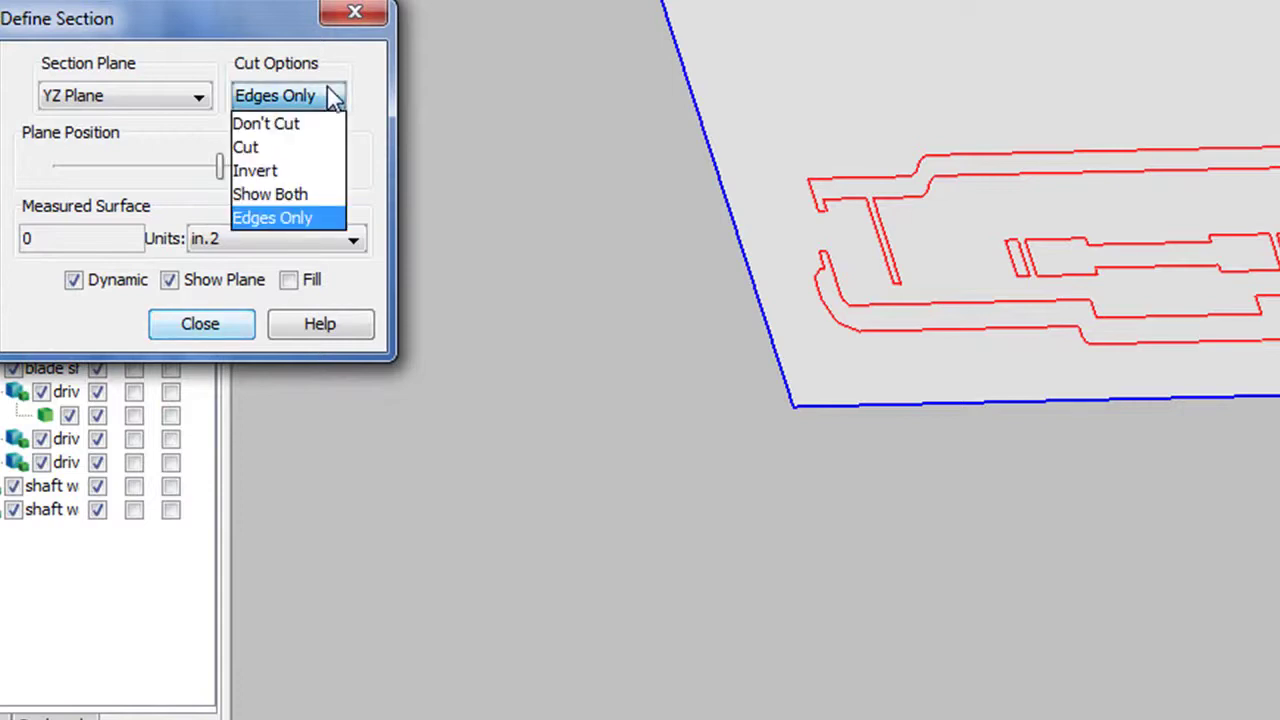
left_click(300, 172)
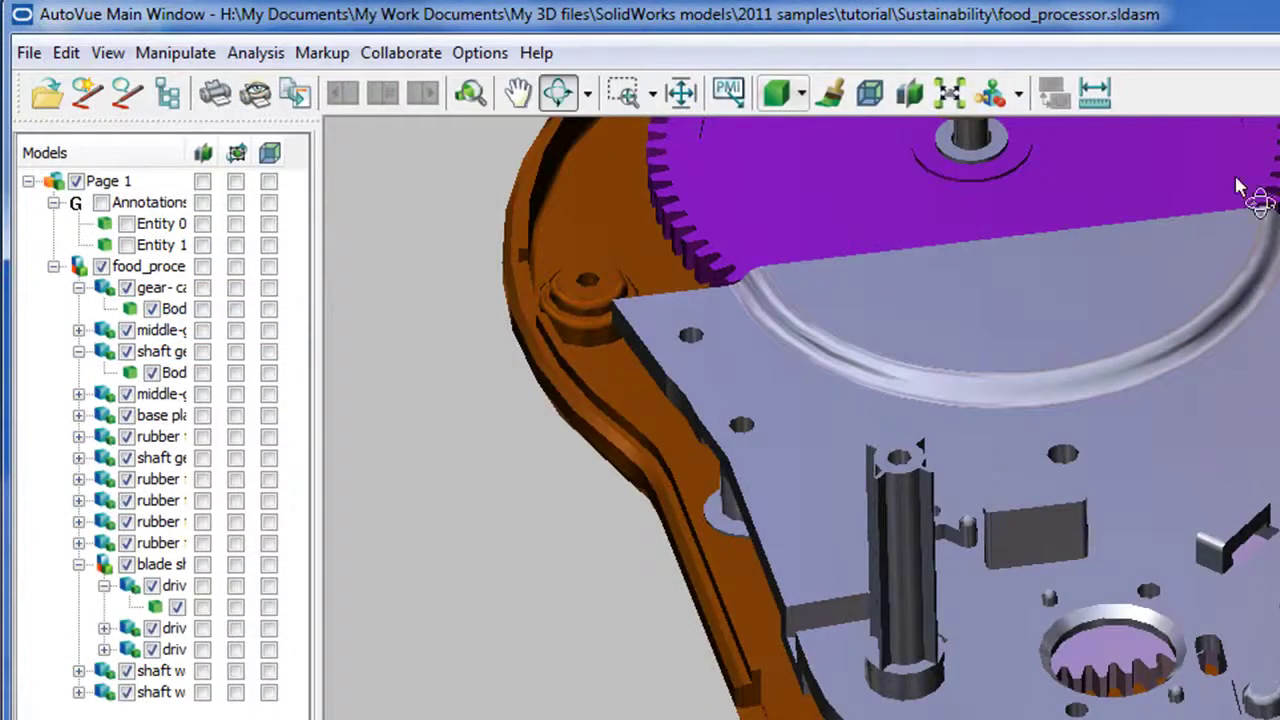
left_click(1099, 99)
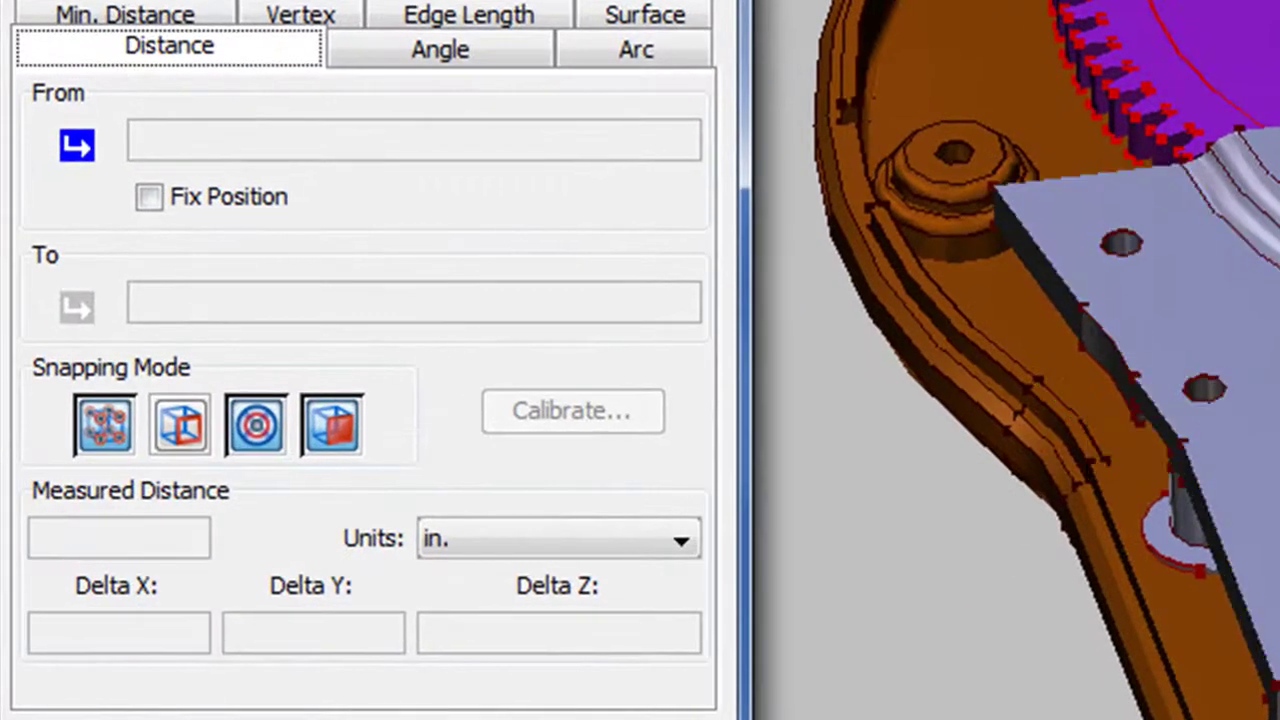
- Measure the distance between the arc centres of the two base-plate bosses
left_click(1279, 439)
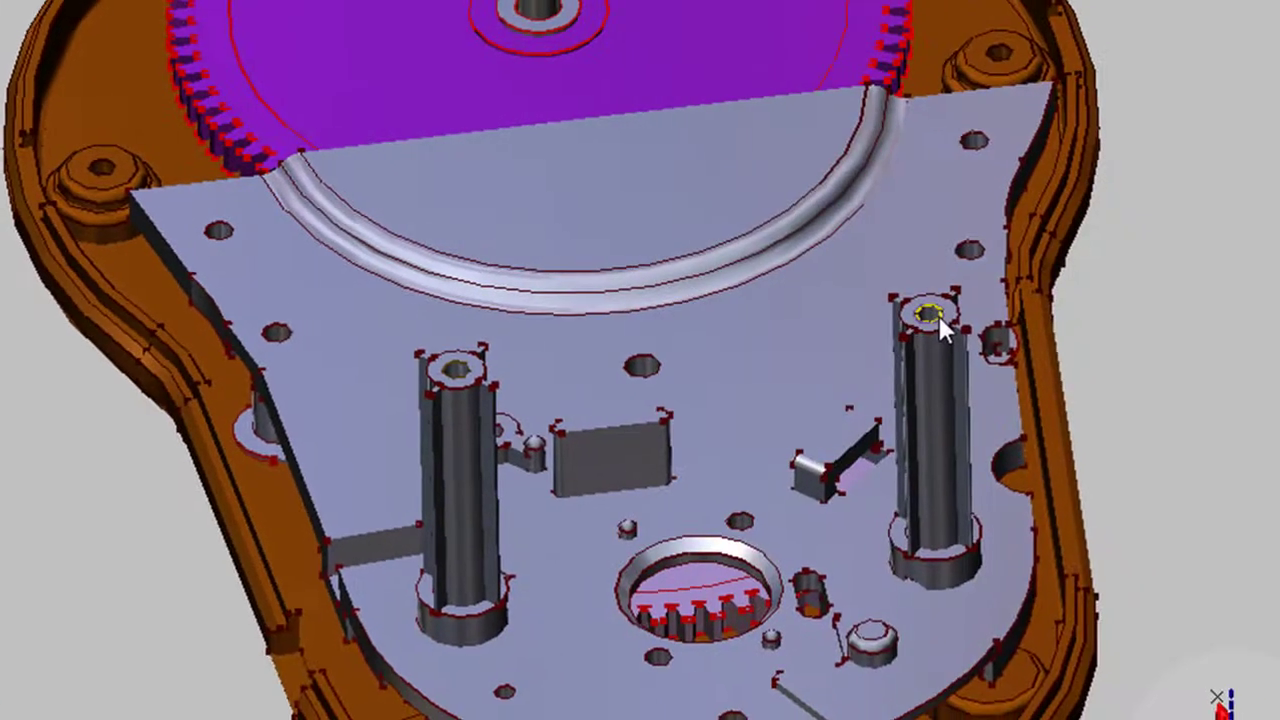
left_click(935, 314)
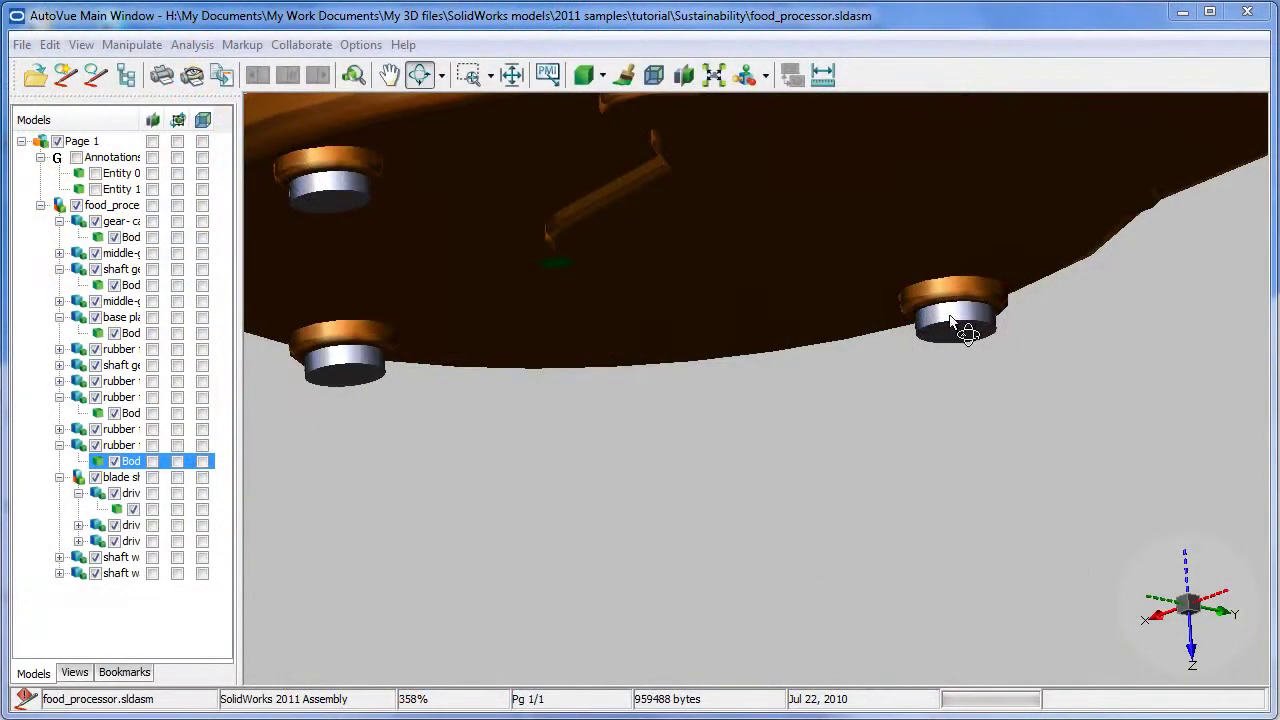
- Attach a face leader note to the right rubber foot reading 'Can we use rounded top'
left_click(958, 335)
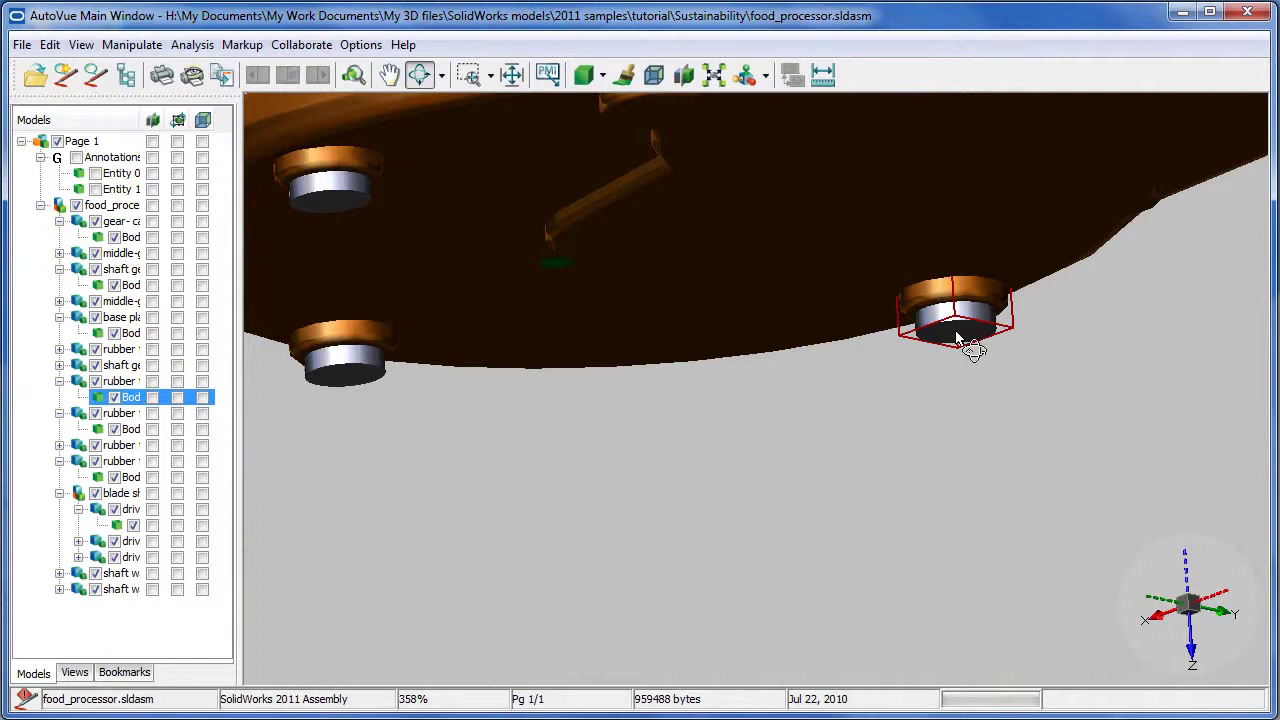
left_click(62, 80)
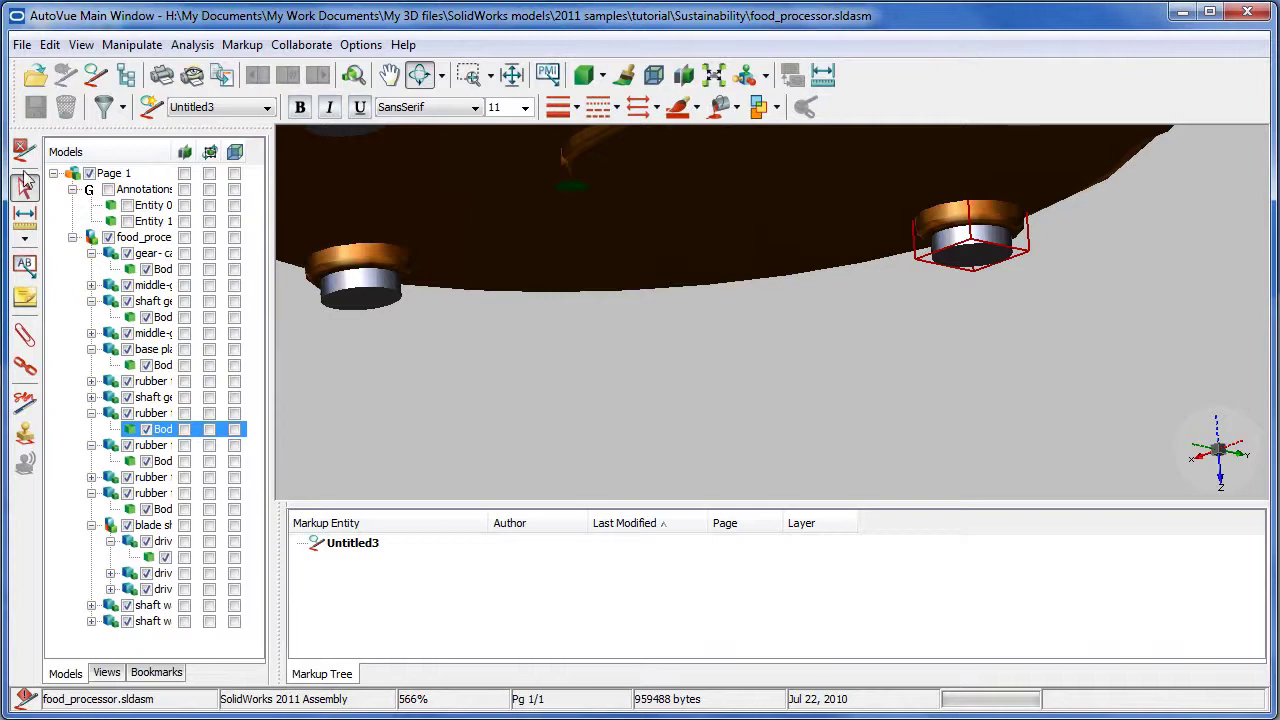
left_click(25, 264)
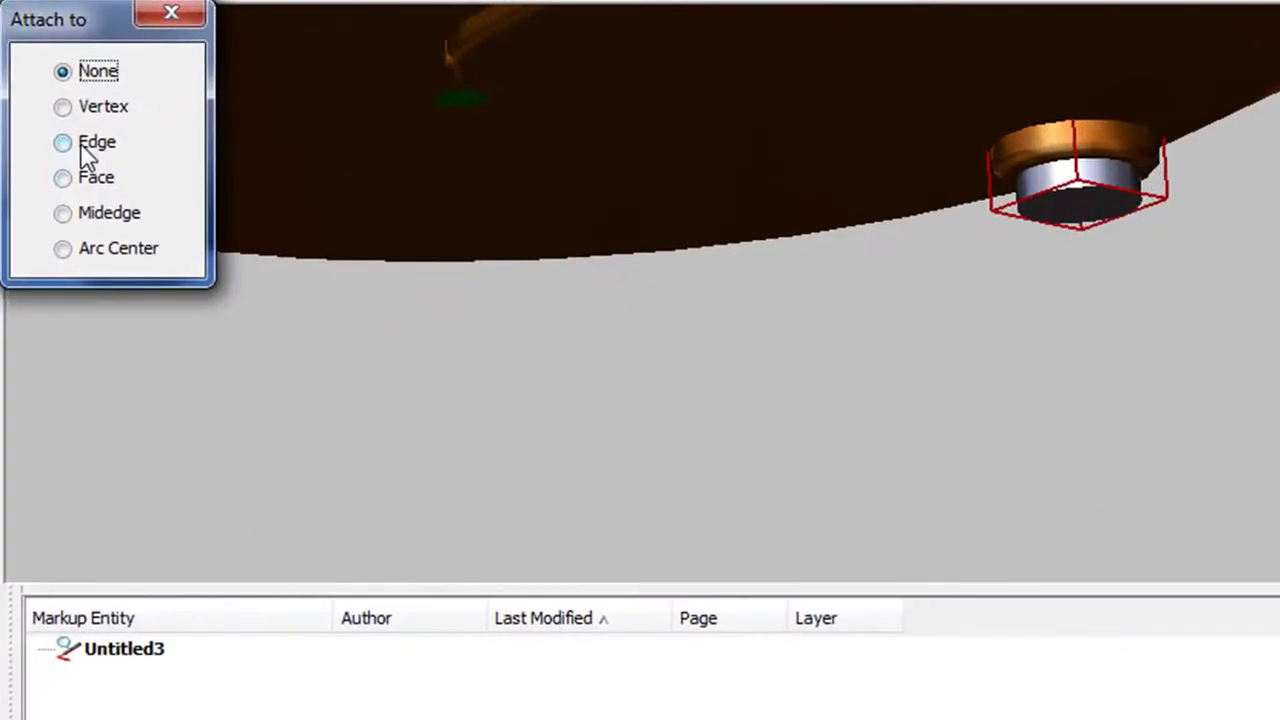
left_click(90, 178)
left_click(1094, 215)
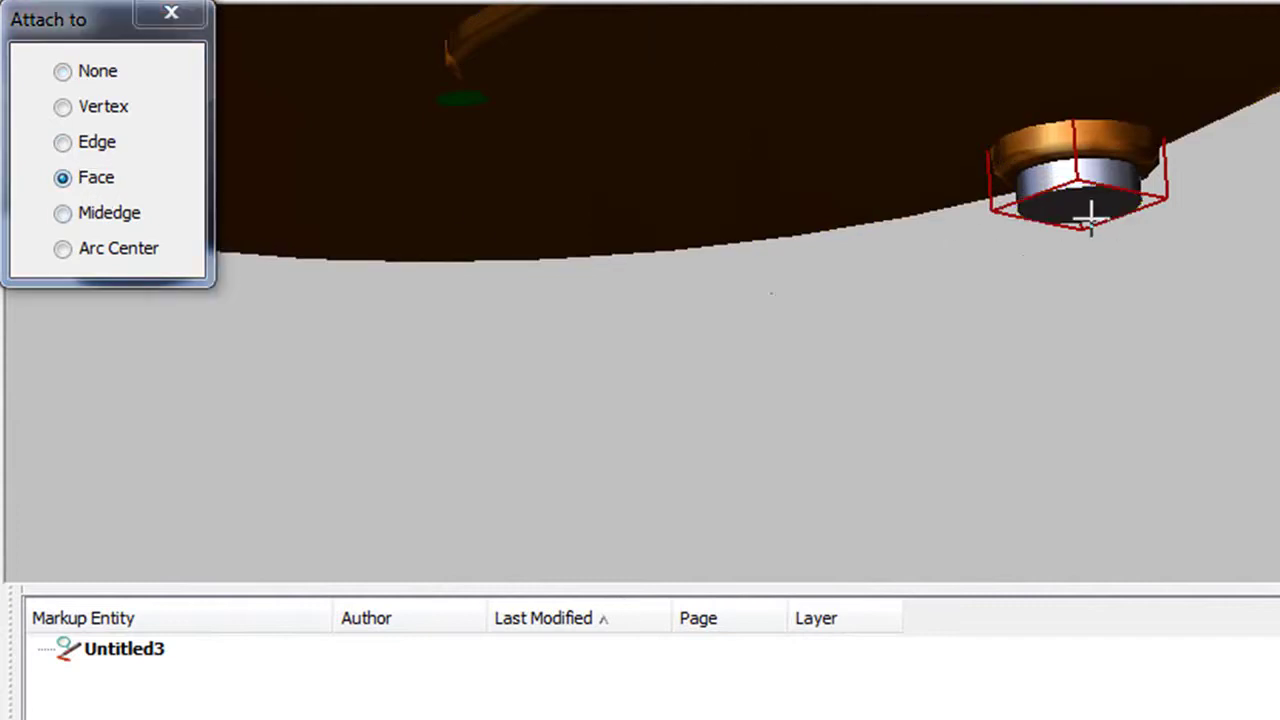
left_click(1020, 390)
type("Can we ")
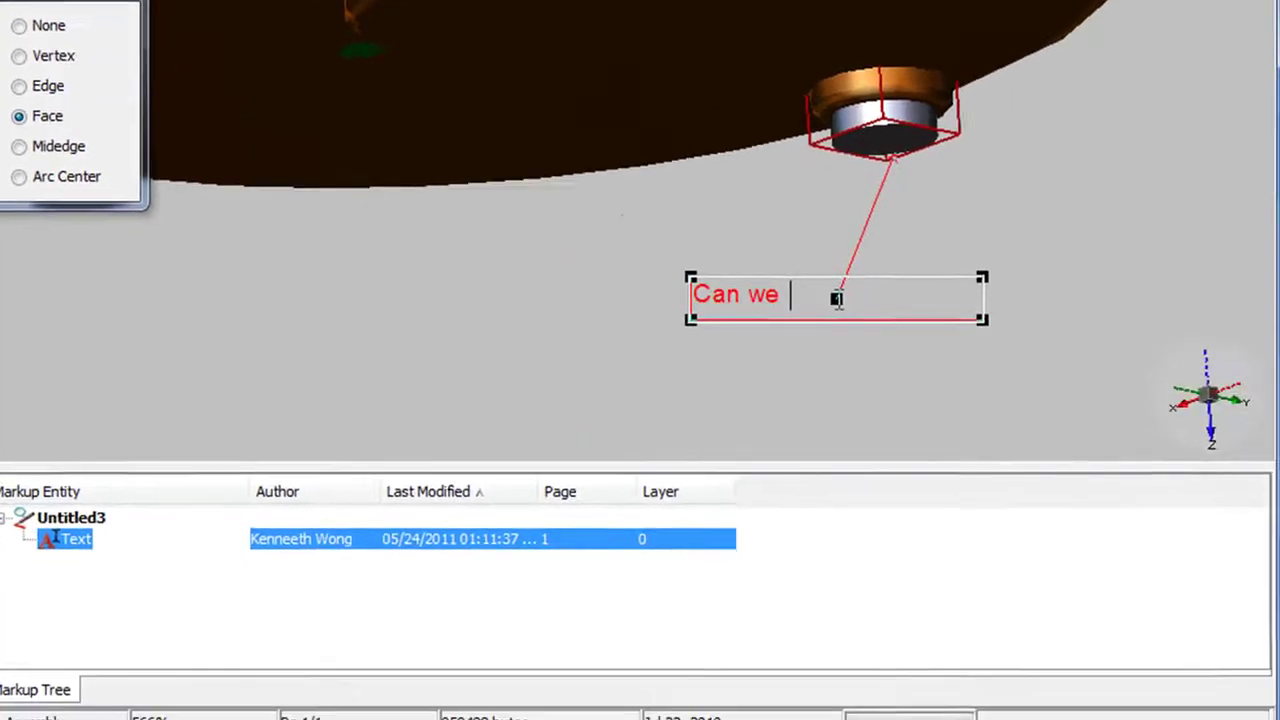
type("use rounded top")
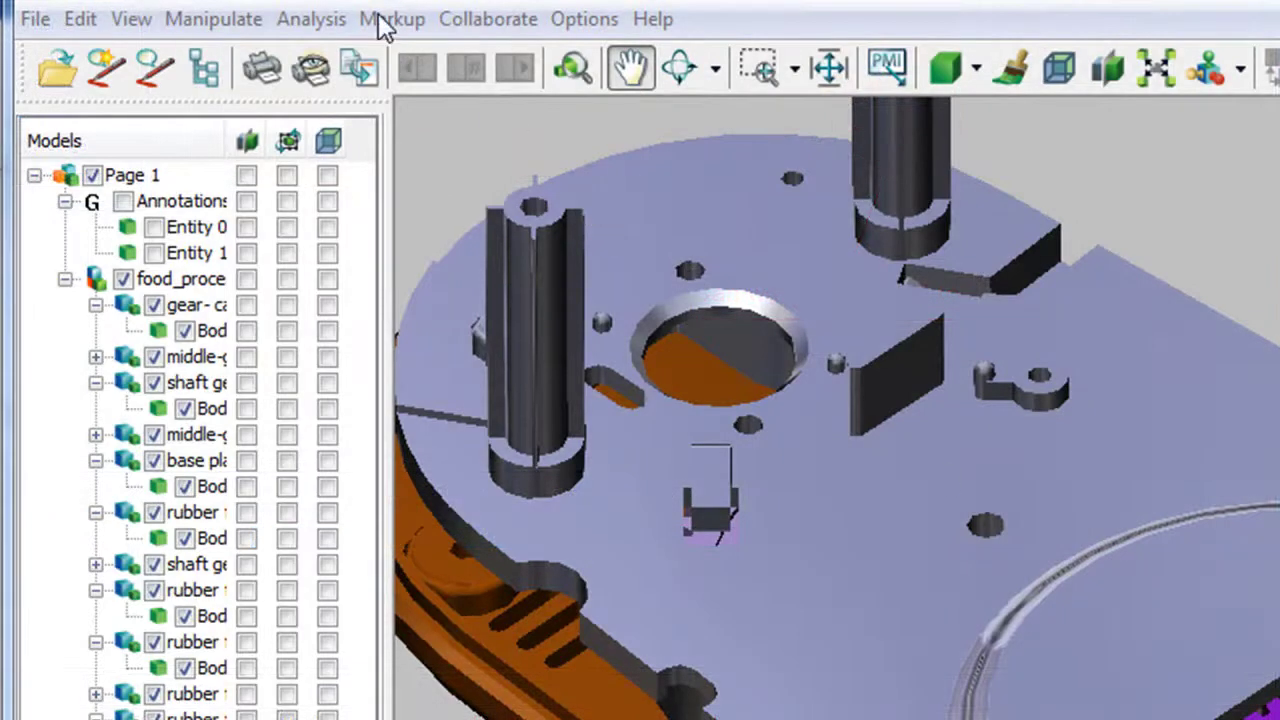
- Run an All Against All interference check and view the base plate–rubber feet<4> and <5> clashes
left_click(315, 22)
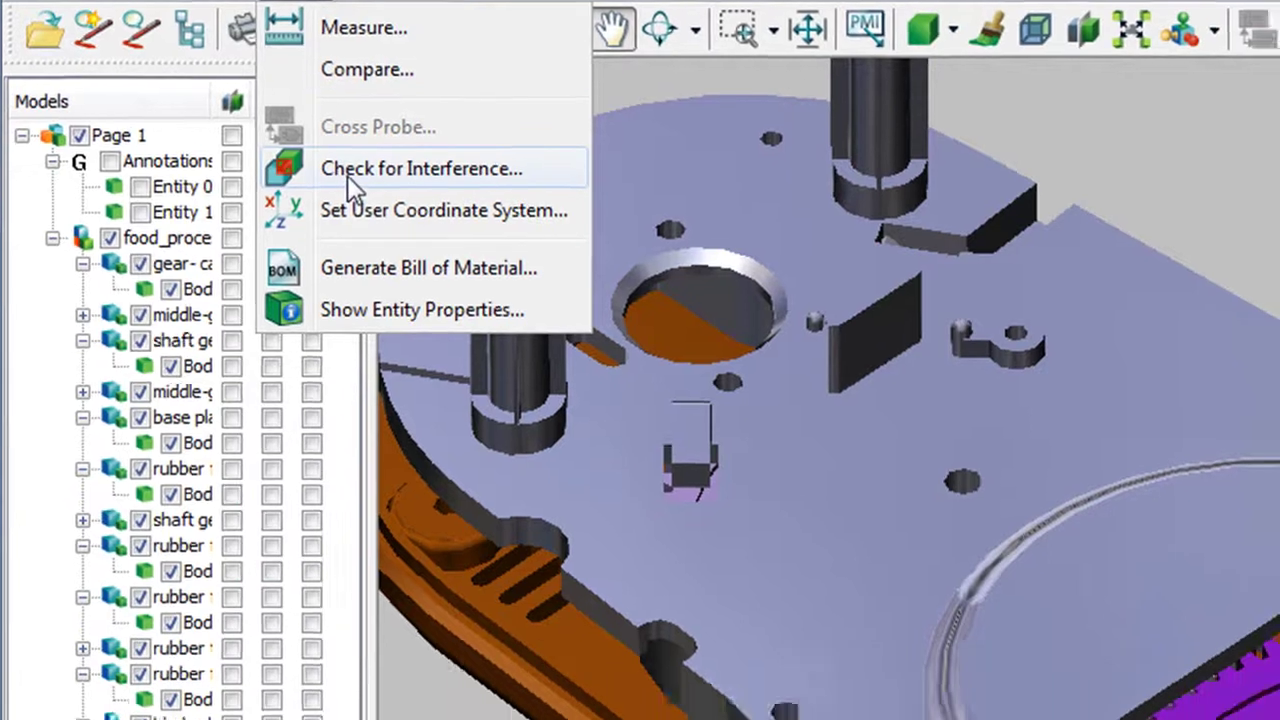
left_click(365, 215)
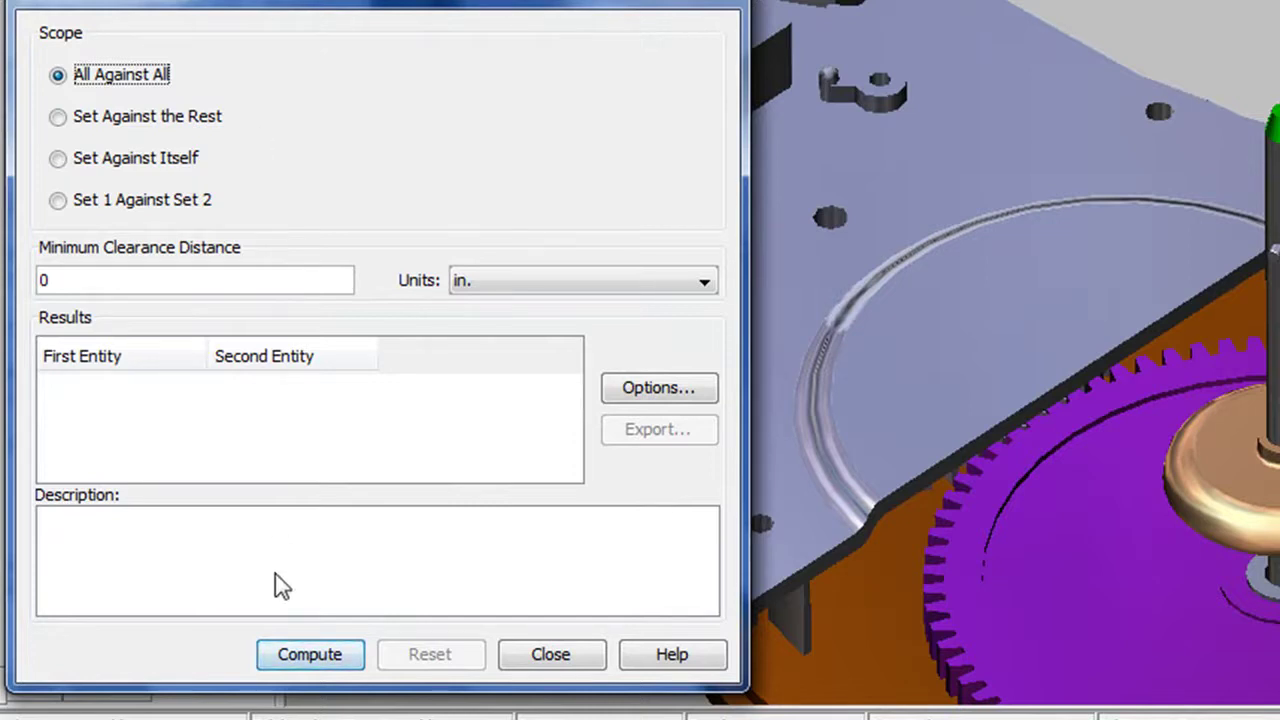
left_click(300, 655)
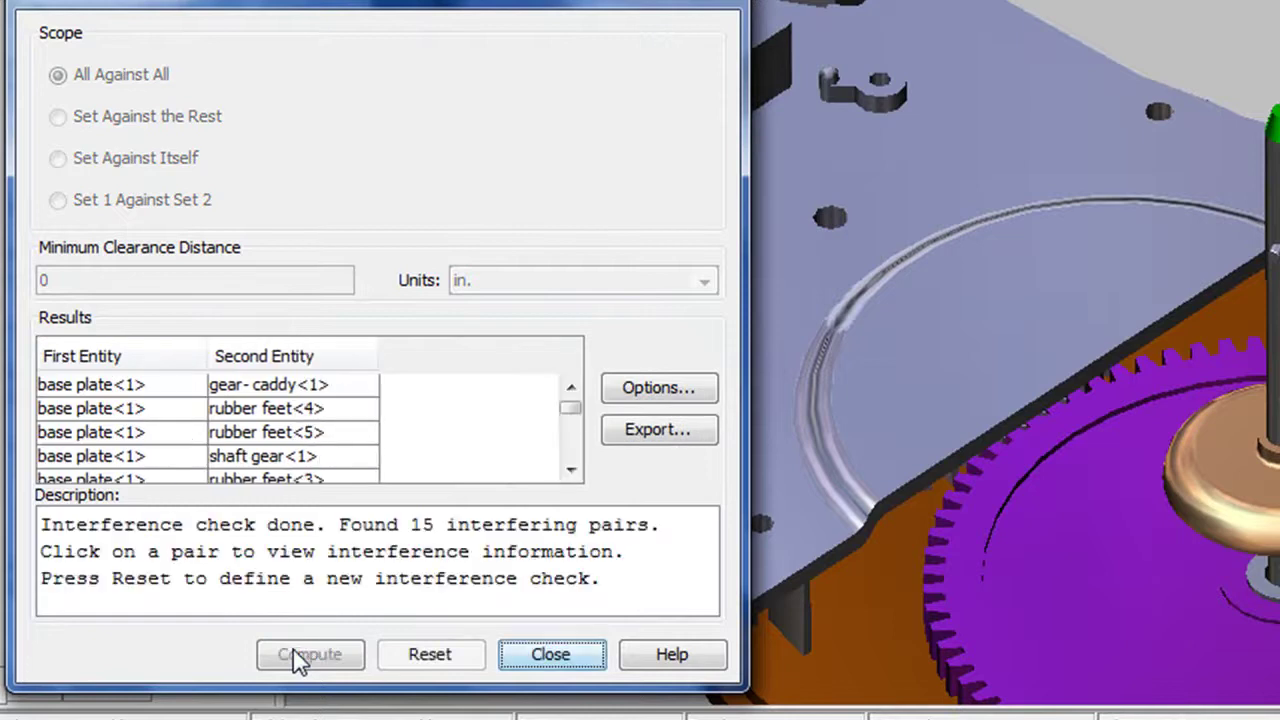
left_click(266, 410)
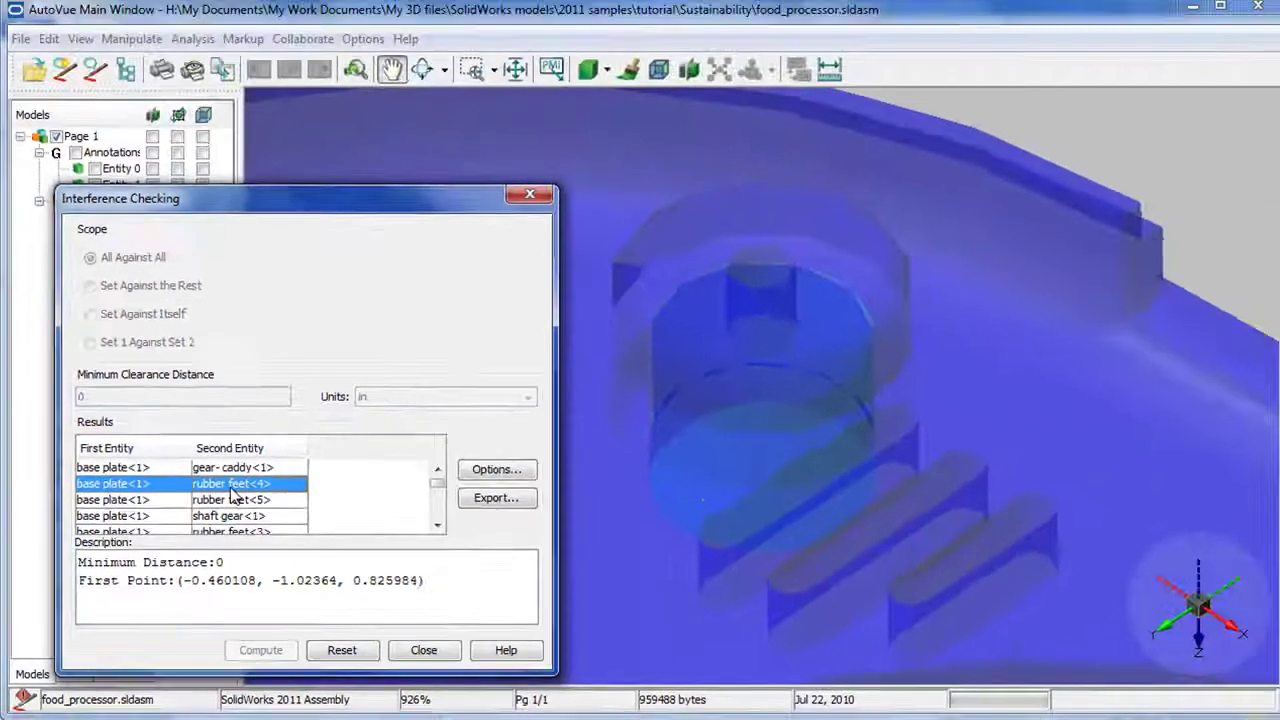
left_click(229, 501)
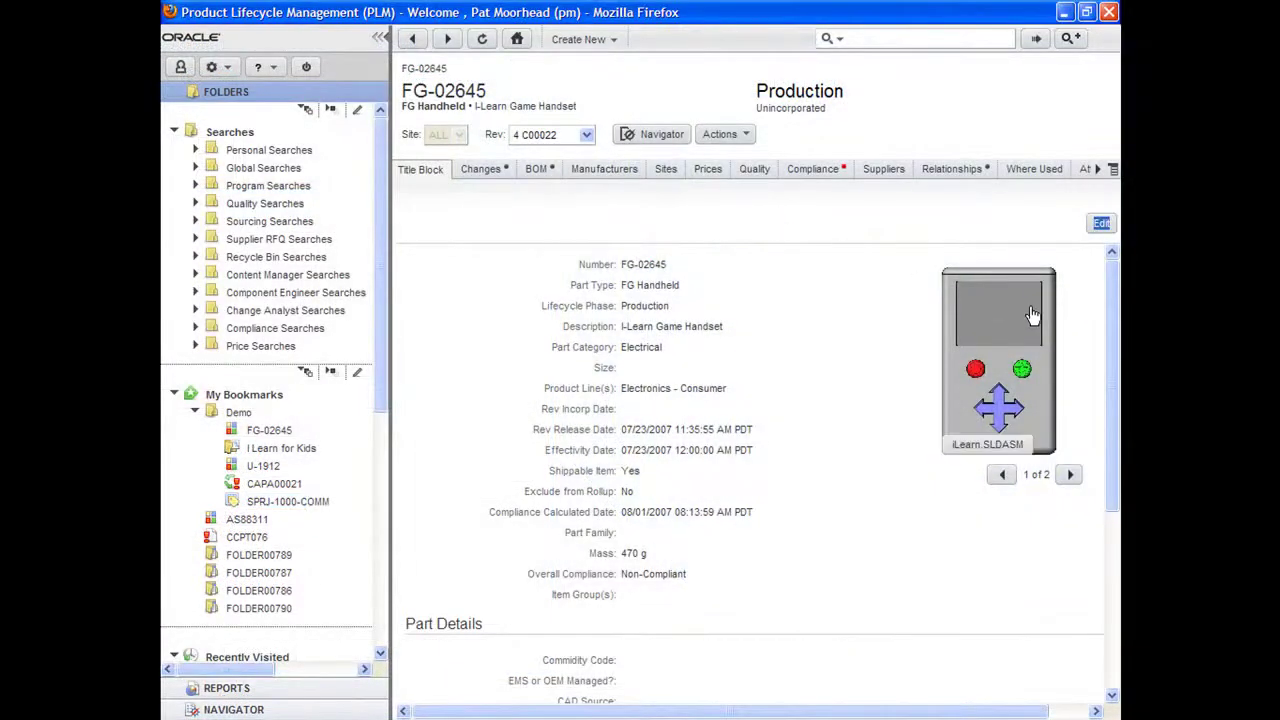
- Show FG-02645's bill of materials and open ILEARN TOP part P01290 in AutoVue
mouse_move(1118, 338)
left_mouse_down()
mouse_move(1118, 515)
mouse_move(1118, 330)
left_mouse_up()
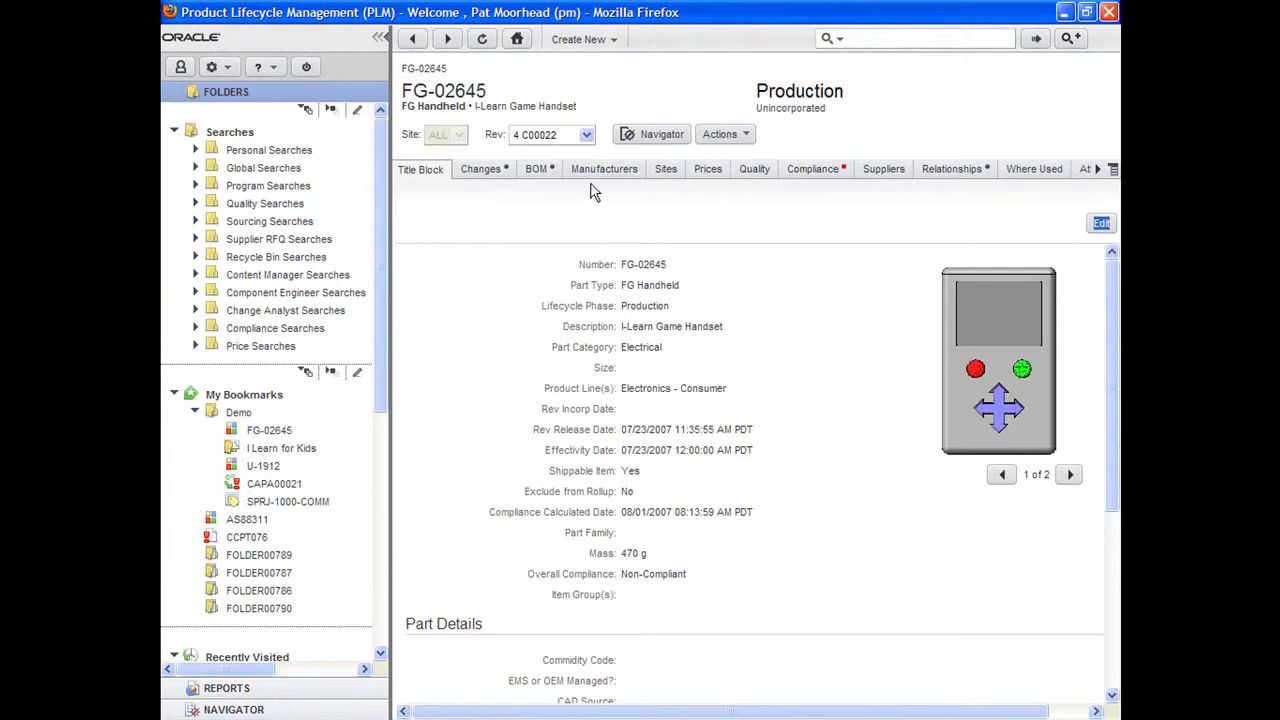
left_click(540, 172)
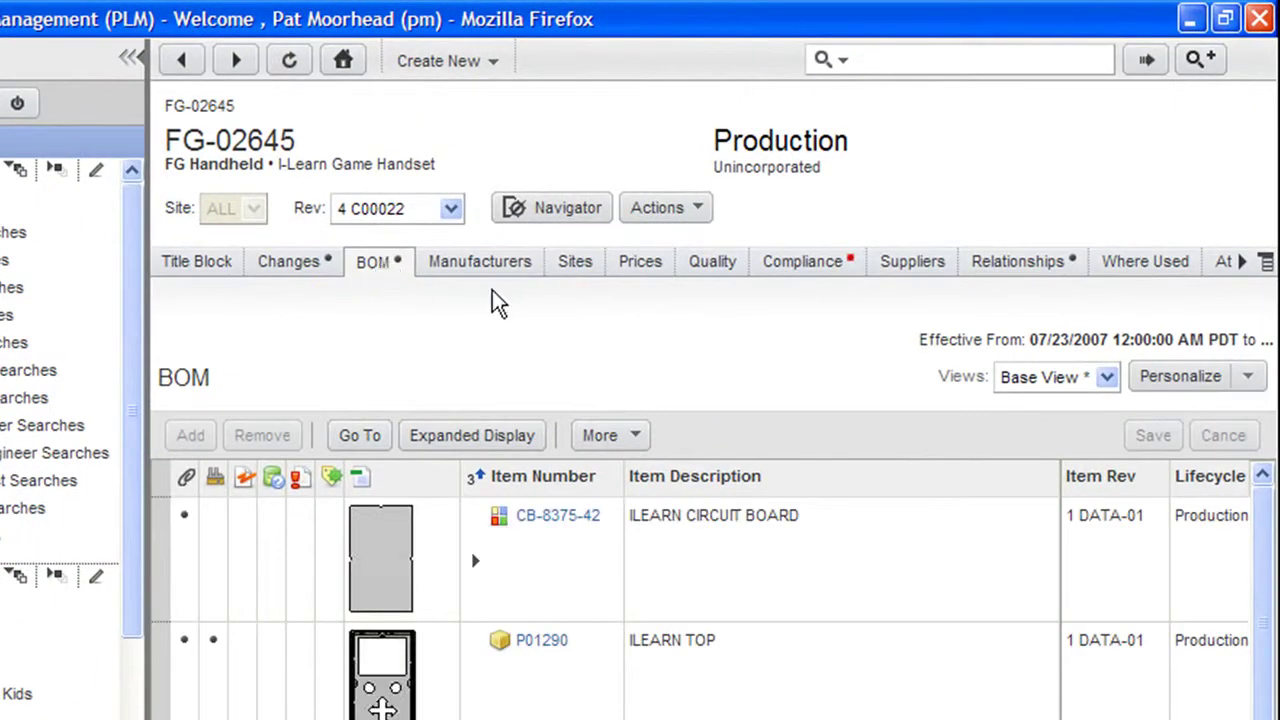
left_click_drag(1266, 500, 1266, 716)
scroll(700, 600, "up", 5)
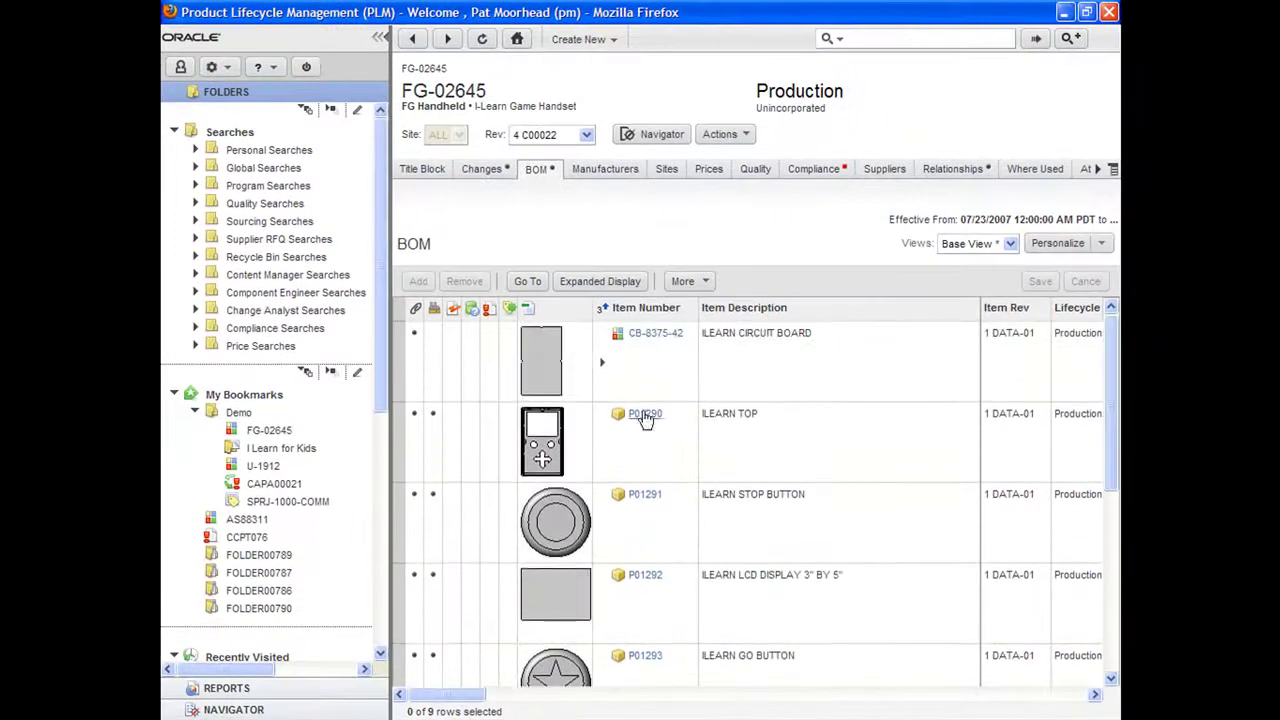
left_click(550, 473)
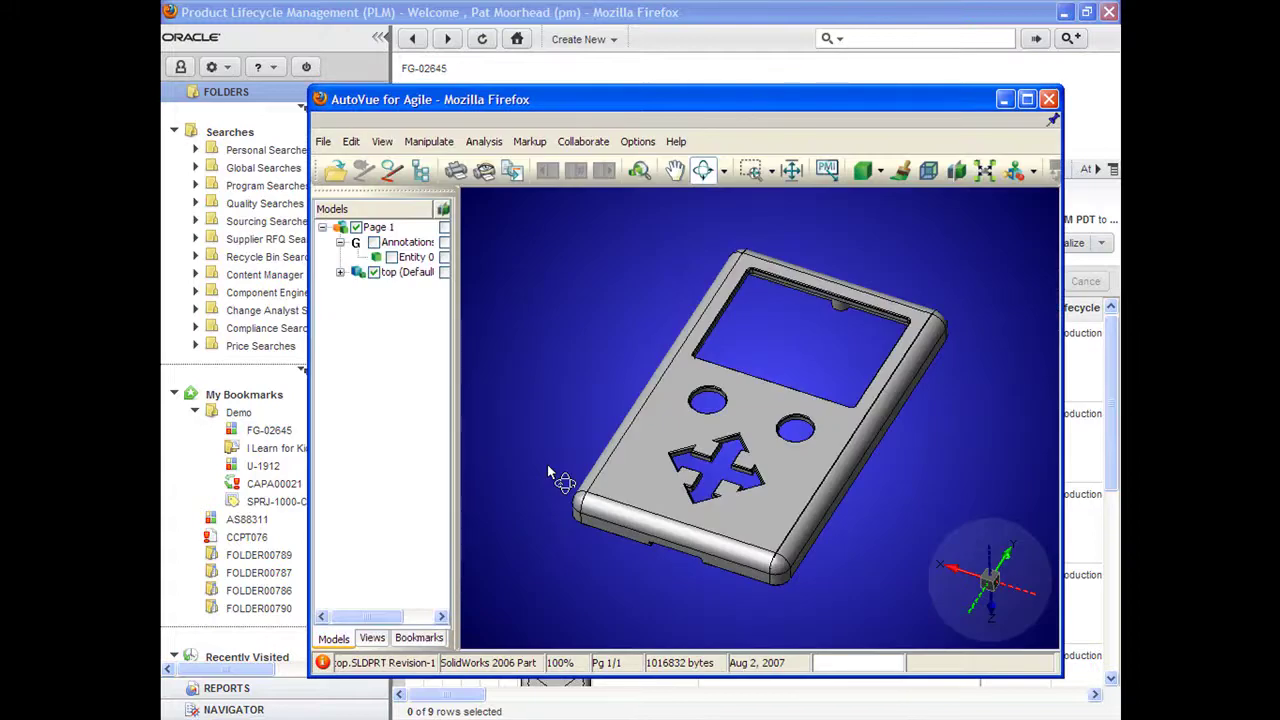
- Save the markup with name and description 'Height Reduction', then close the AutoVue for Agile viewer
left_click_drag(547, 464, 557, 506)
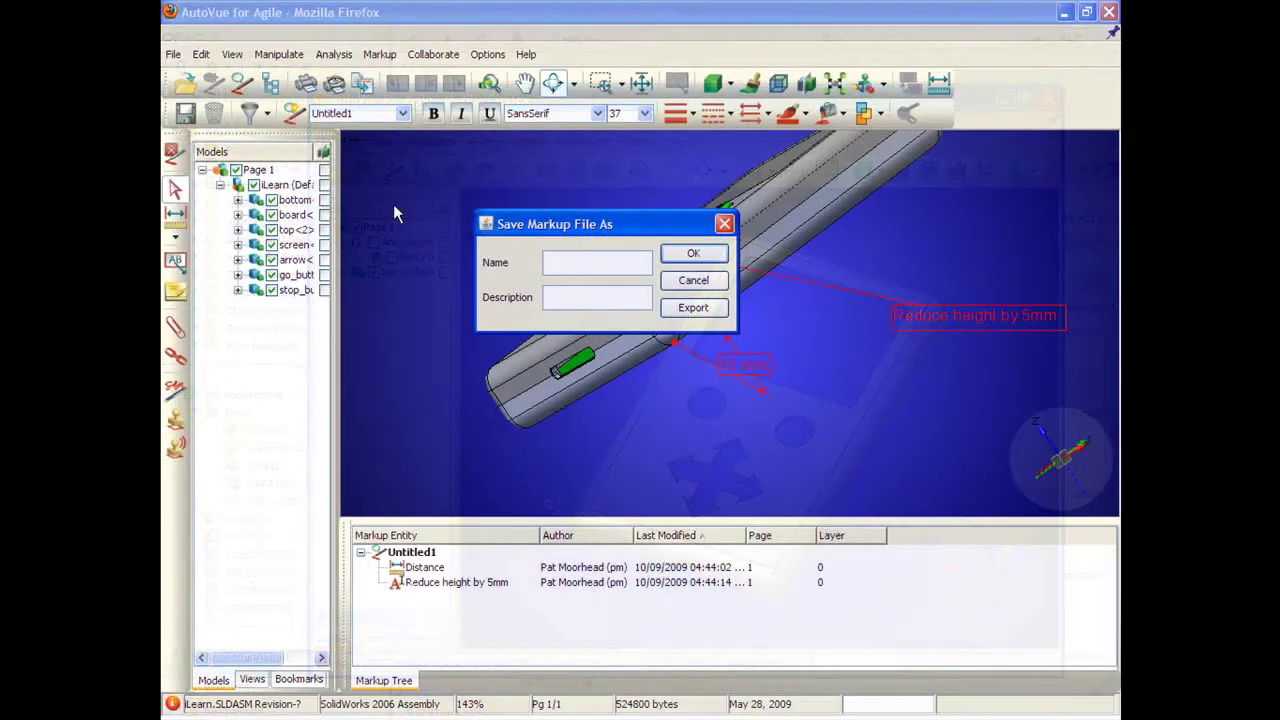
type("Height Reduction")
key("Tab")
type("Height R")
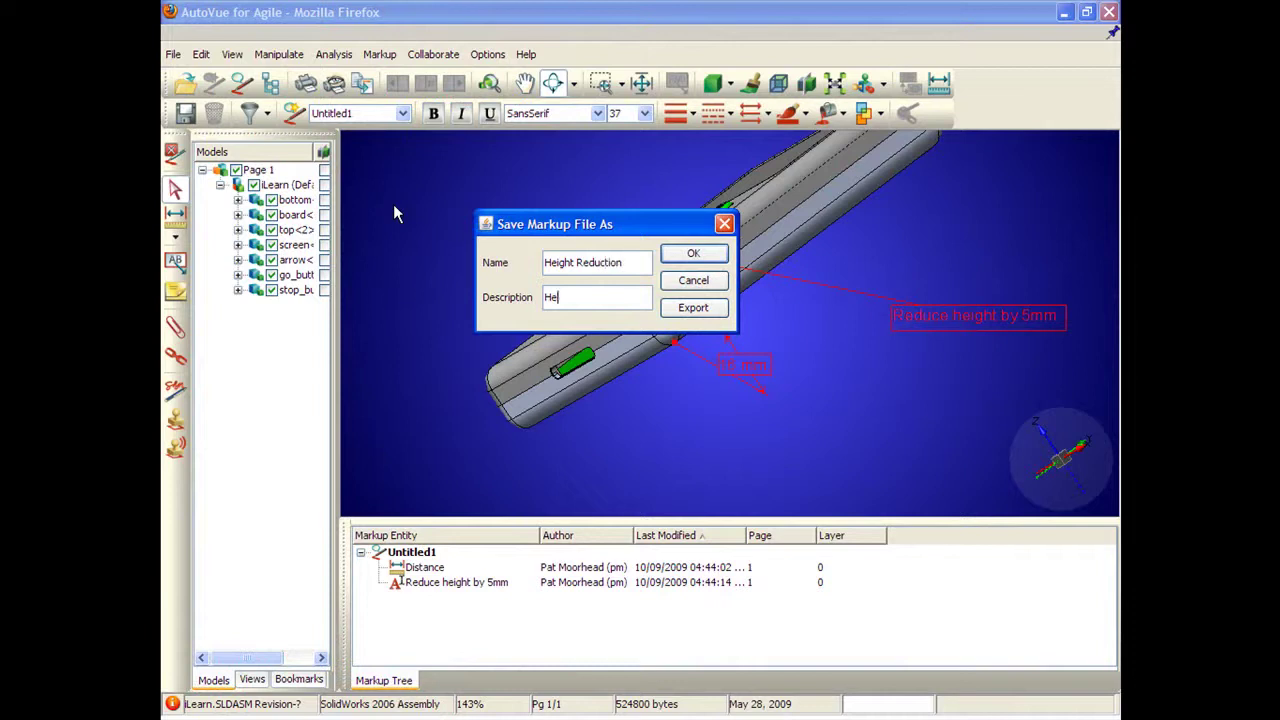
type("eduction")
left_click(708, 258)
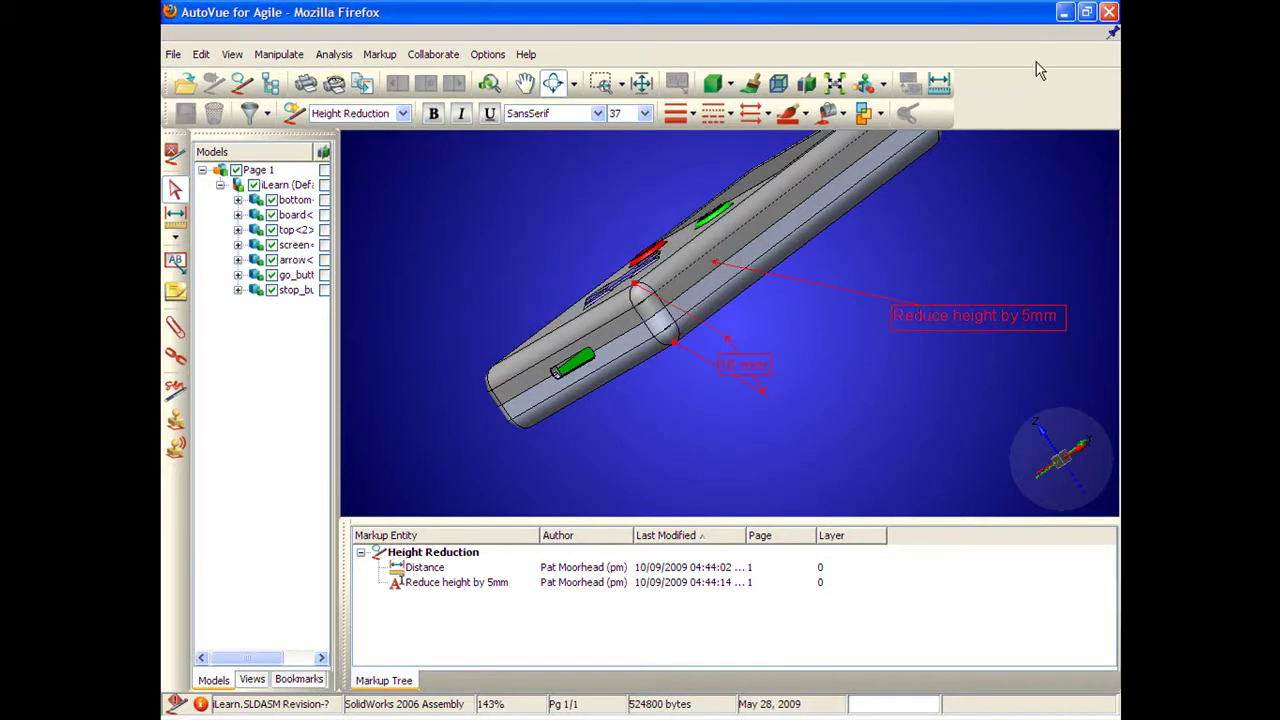
left_click(1111, 14)
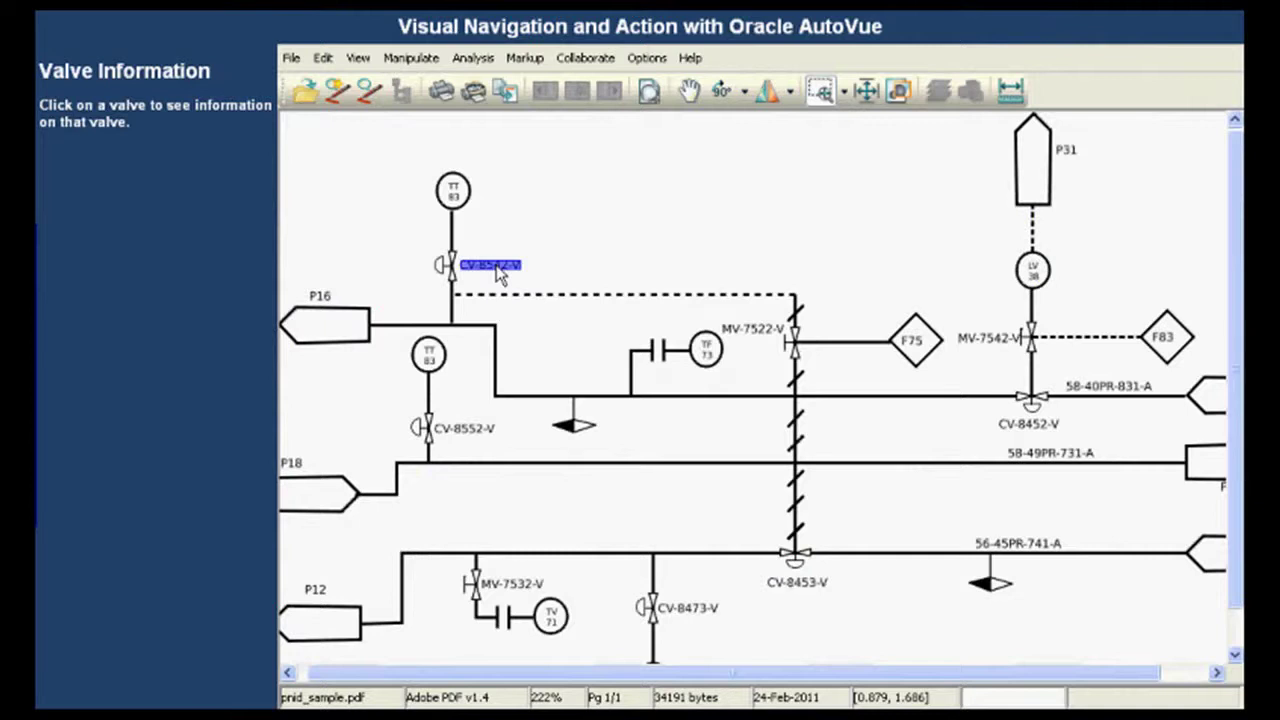
- Show inspection records for valves CV-8542-V and CV-8552-V, then open pipe 58-40PR-831-A's OSHA chlorine dioxide guideline
left_click(498, 276)
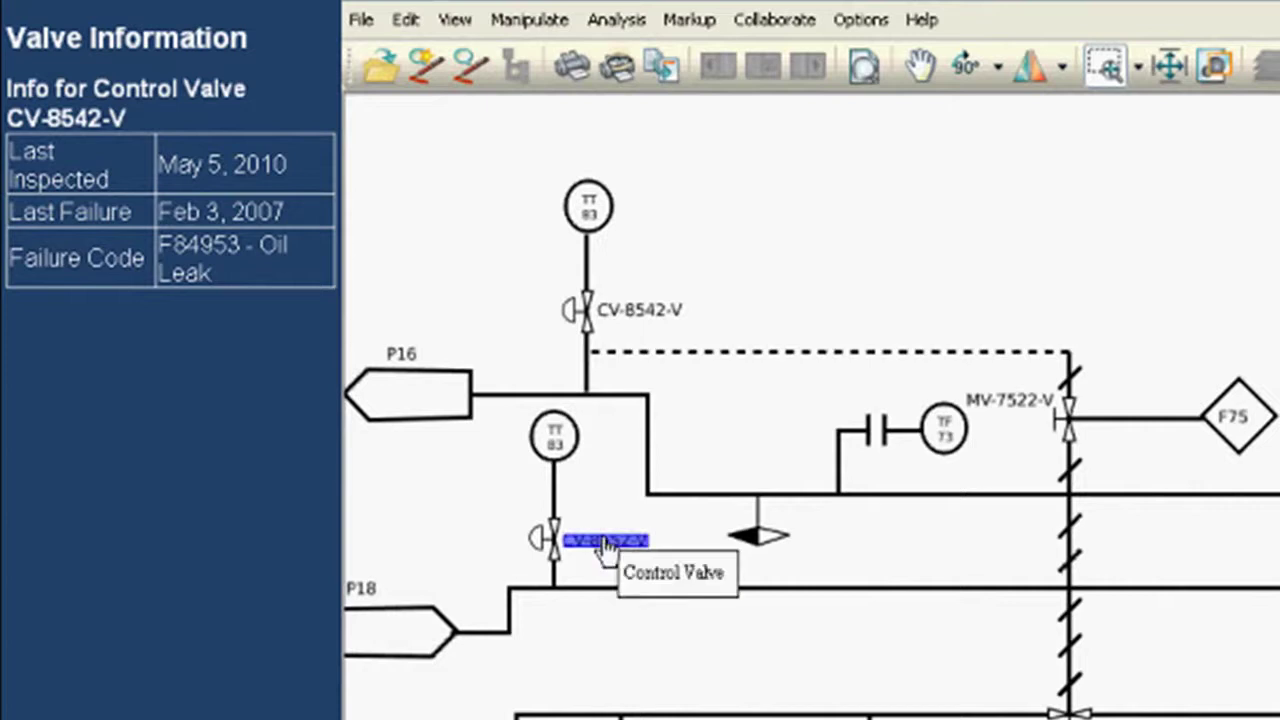
left_click(606, 545)
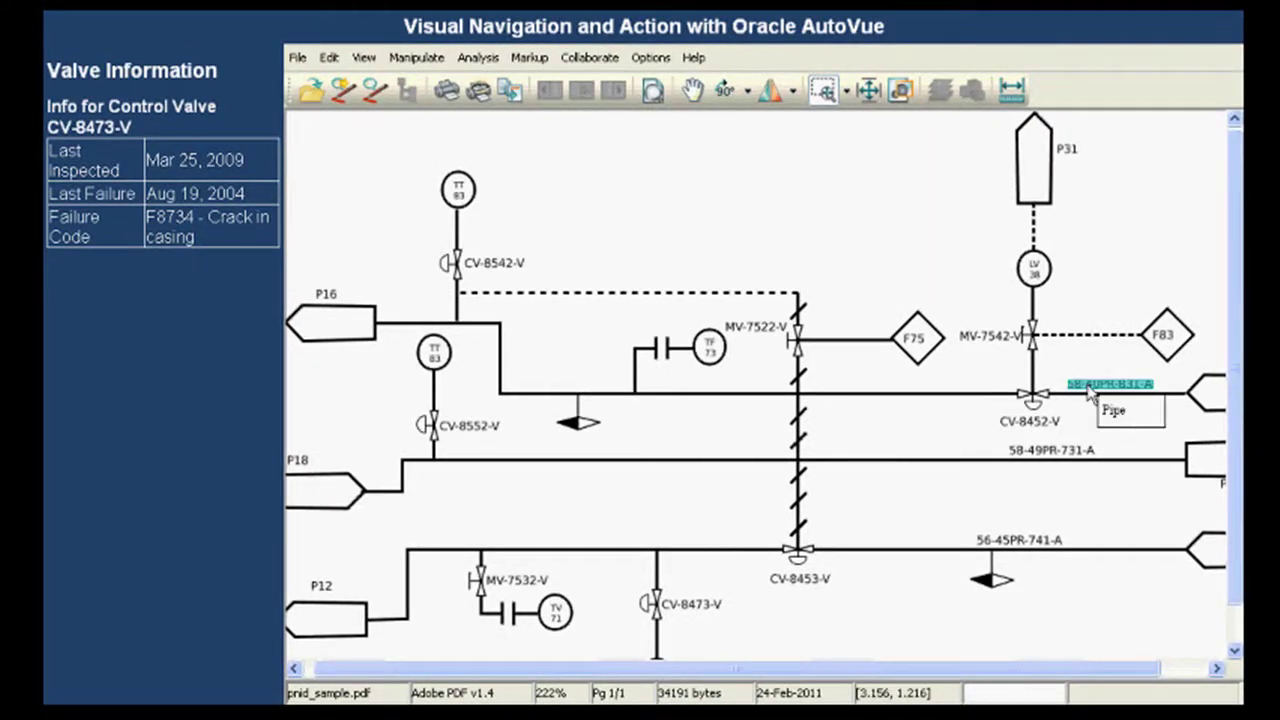
left_click(997, 428)
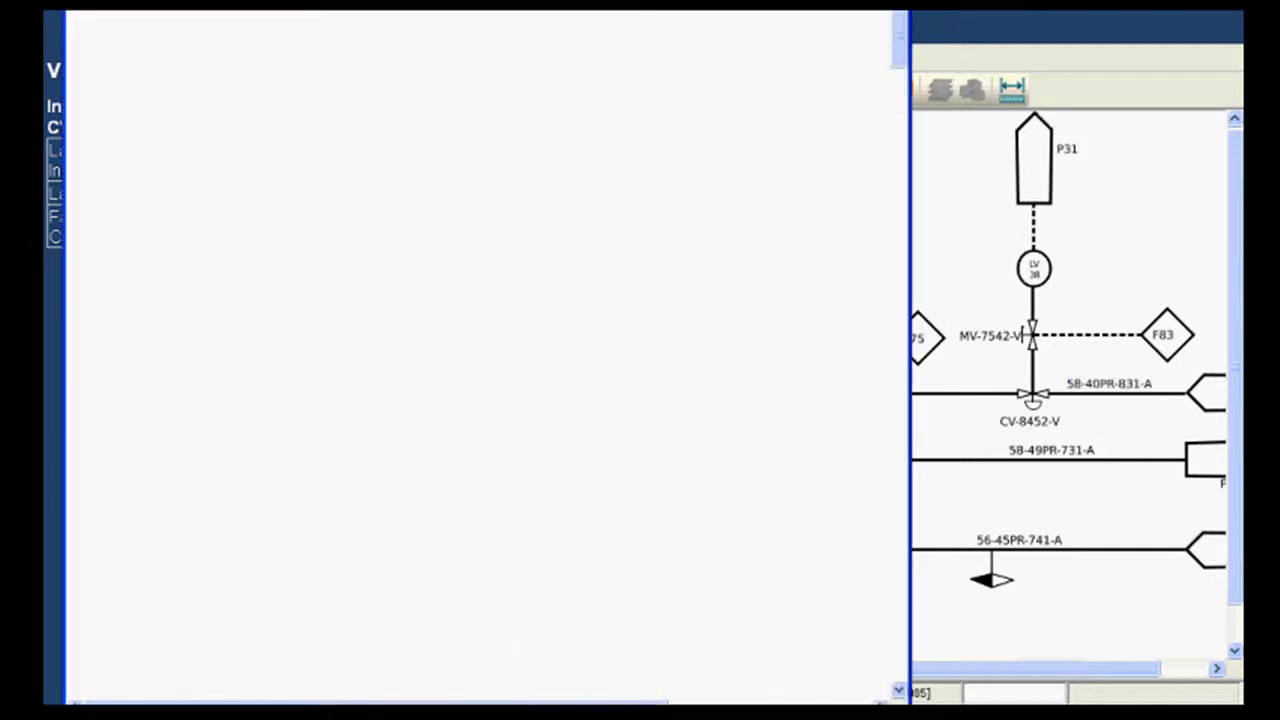